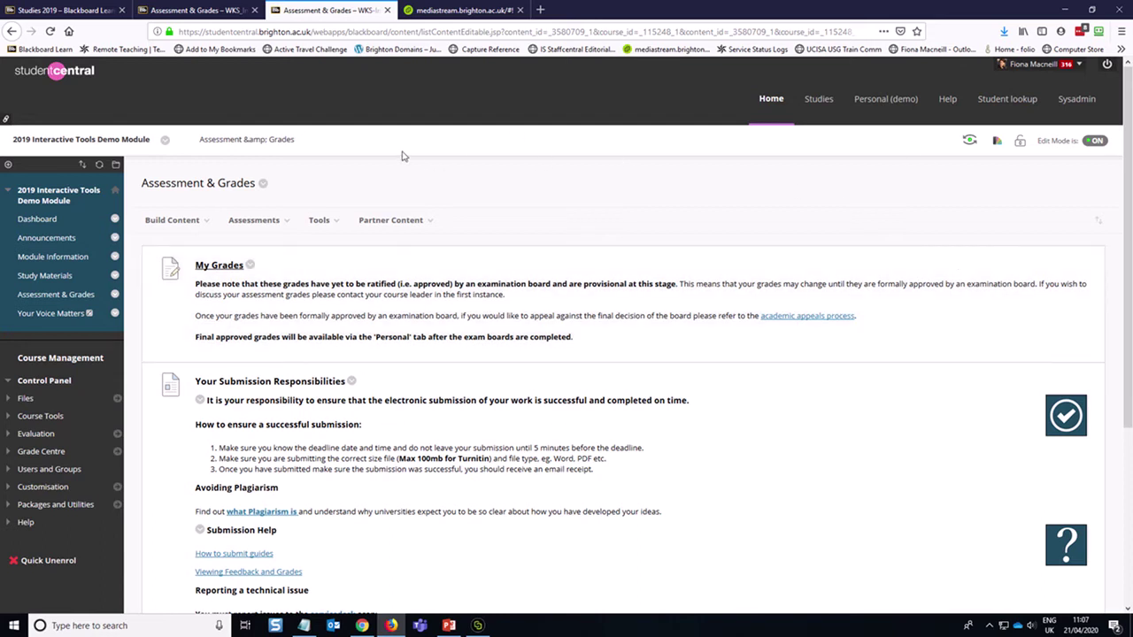
- Start a new blog from the Assessment & Grades content area and name it "Weekly Blog on Current Affairs"
{"action": "left_click", "coordinate": [317, 222]}
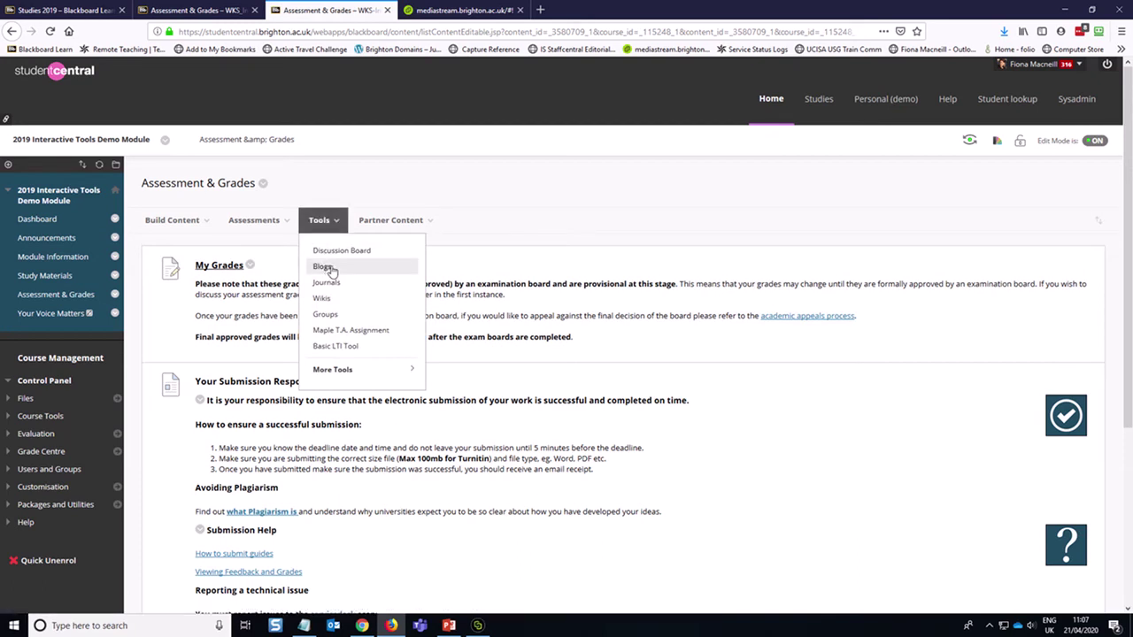
{"action": "left_click", "coordinate": [326, 267]}
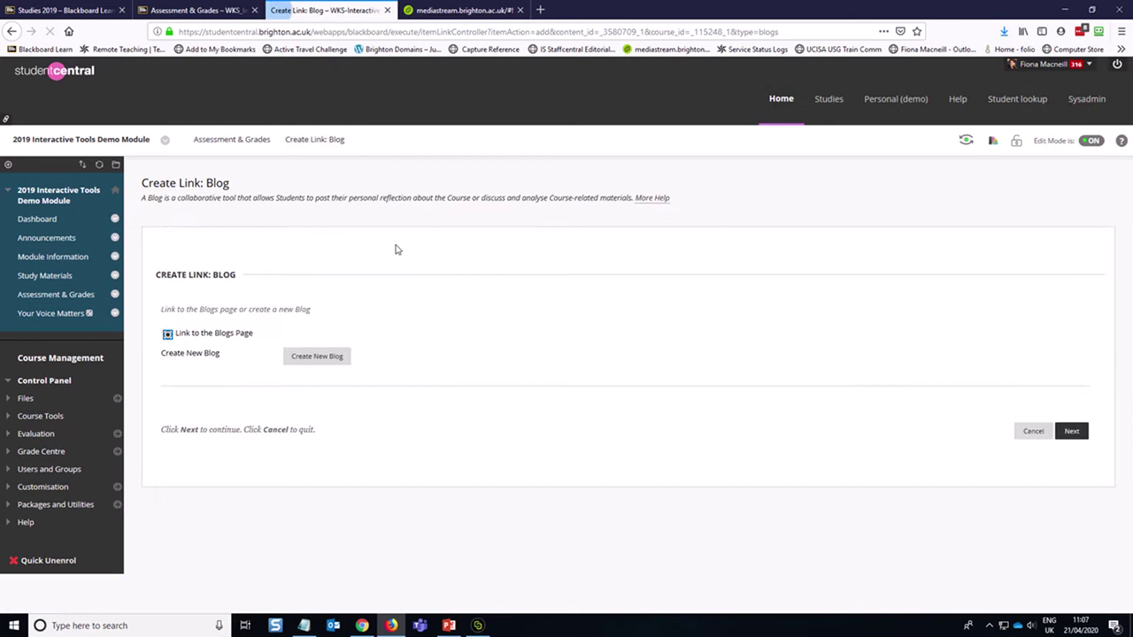
{"action": "left_click", "coordinate": [322, 363]}
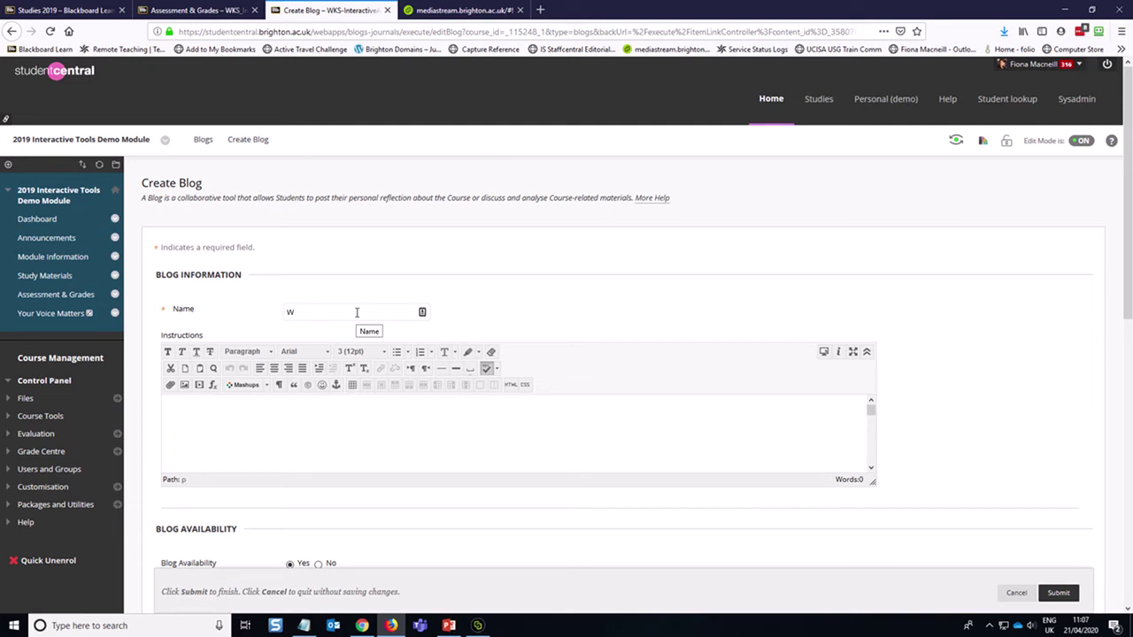
{"action": "type", "text": "eekly Blog on Current Affairs"}
- Write blog instructions on separate lines: "Expectations - how many posts?", "Prompt to set off the conversation...", "Interactions with other students... Commenting", "Questions?"
{"action": "left_click", "coordinate": [366, 437]}
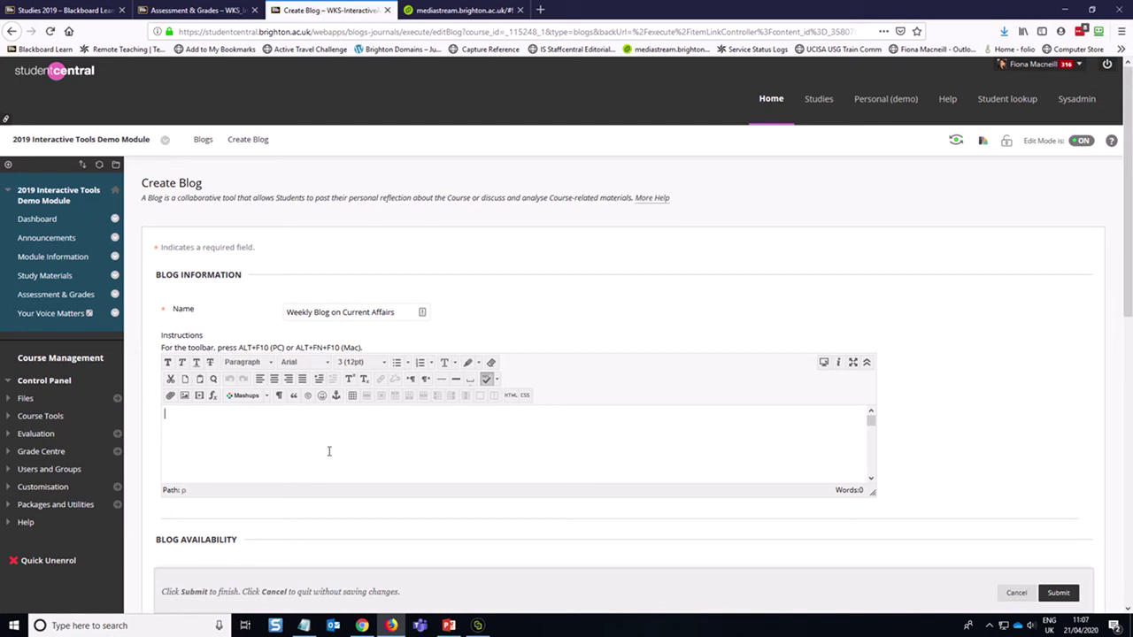
{"action": "type", "text": "Expectations - how many posts? Prompt to set off the conversation... Interactions with other students... Commenting Questions?"}
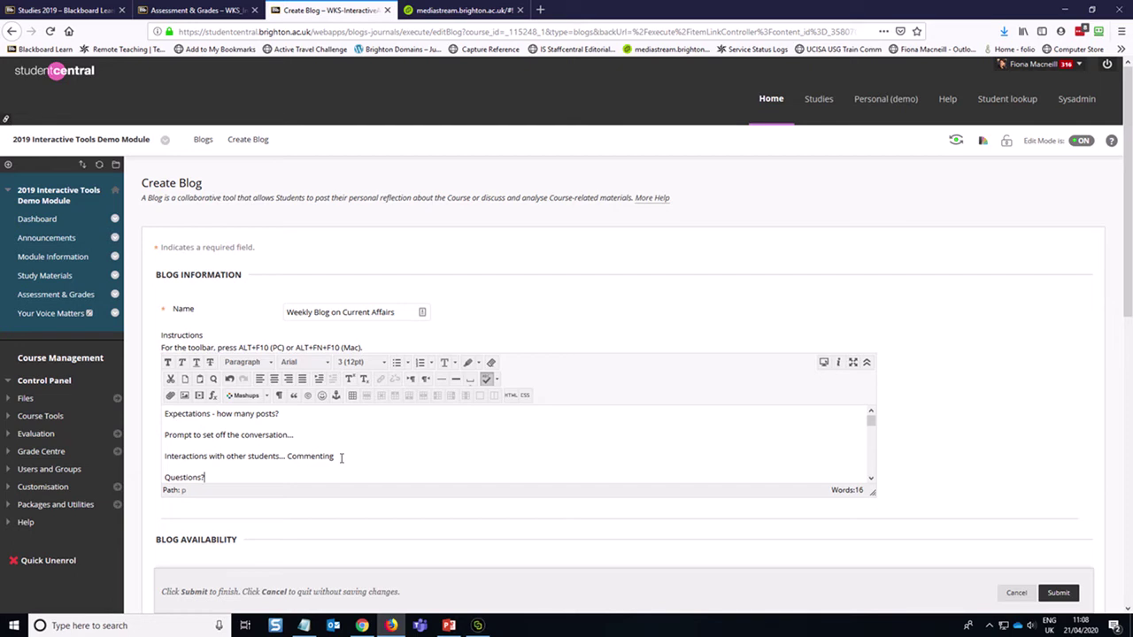
{"action": "scroll", "coordinate": [335, 458], "scroll_direction": "down", "scroll_amount": 1}
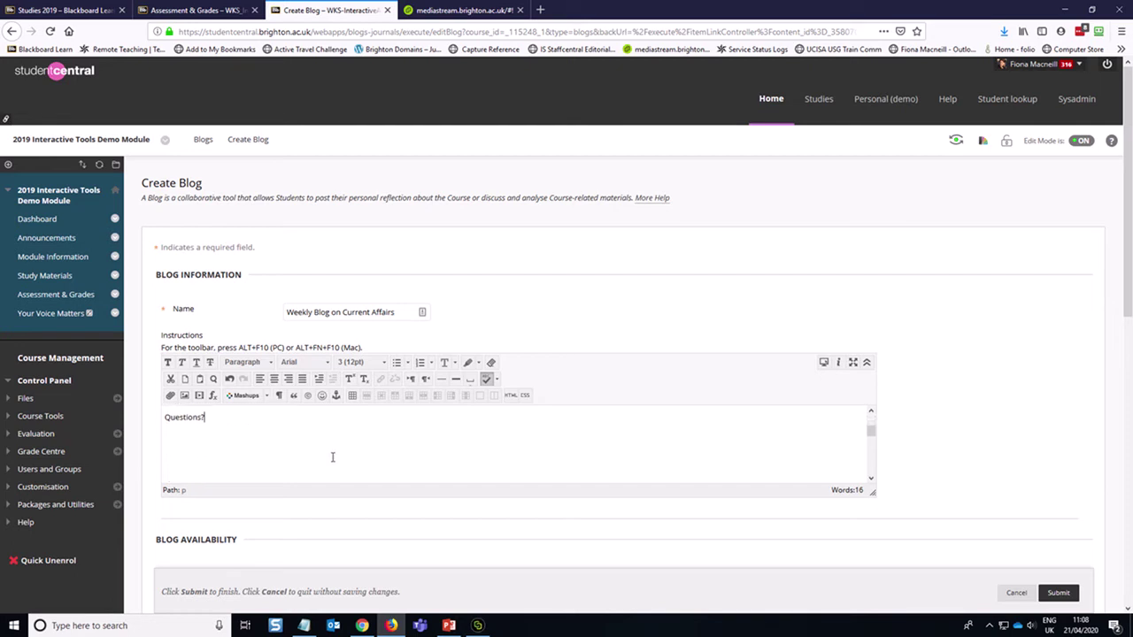
{"action": "scroll", "coordinate": [329, 455], "scroll_direction": "up", "scroll_amount": 2}
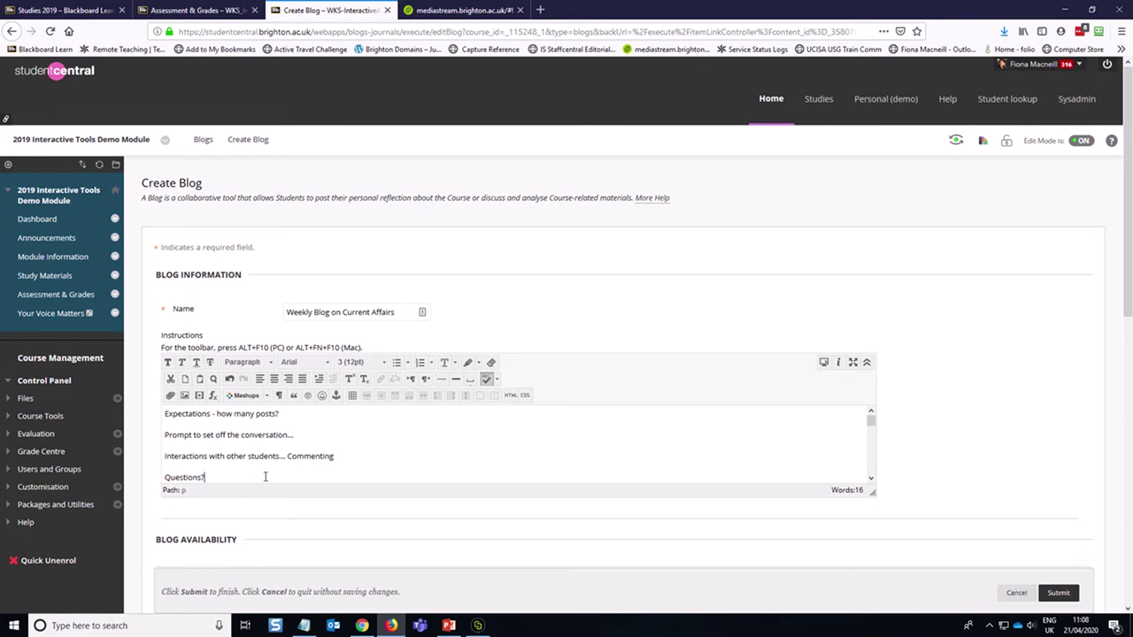
- Copy all the blog instructions into an empty Notepad document, then return to the blog form in the browser
{"action": "left_click_drag", "start_coordinate": [265, 476], "coordinate": [159, 412]}
{"action": "key", "text": "ctrl+c"}
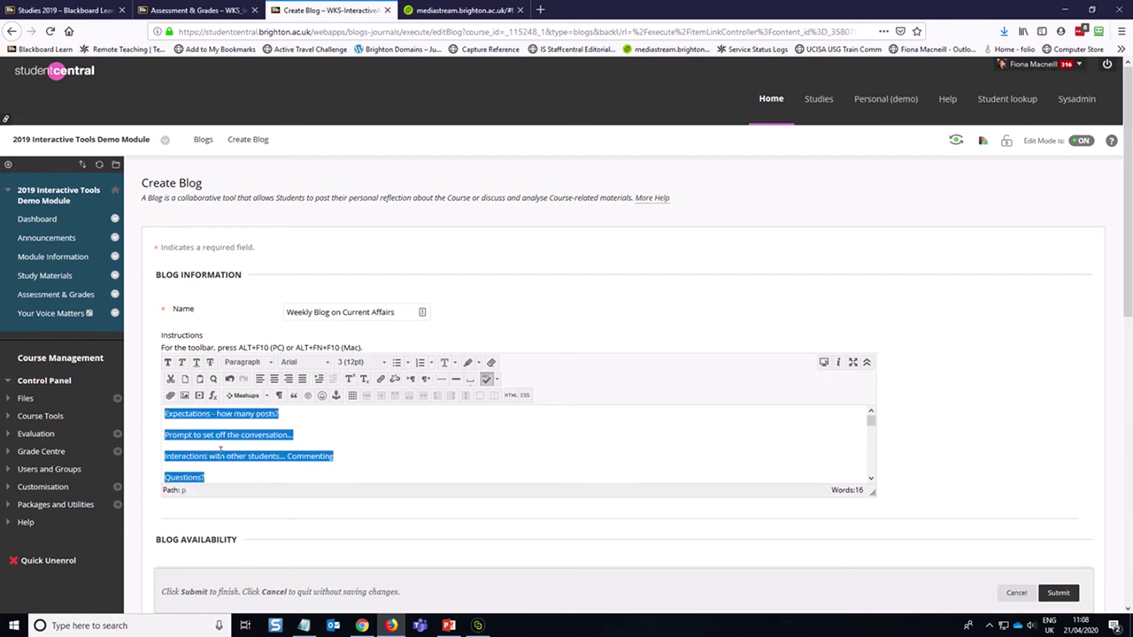
{"action": "left_click", "coordinate": [304, 627]}
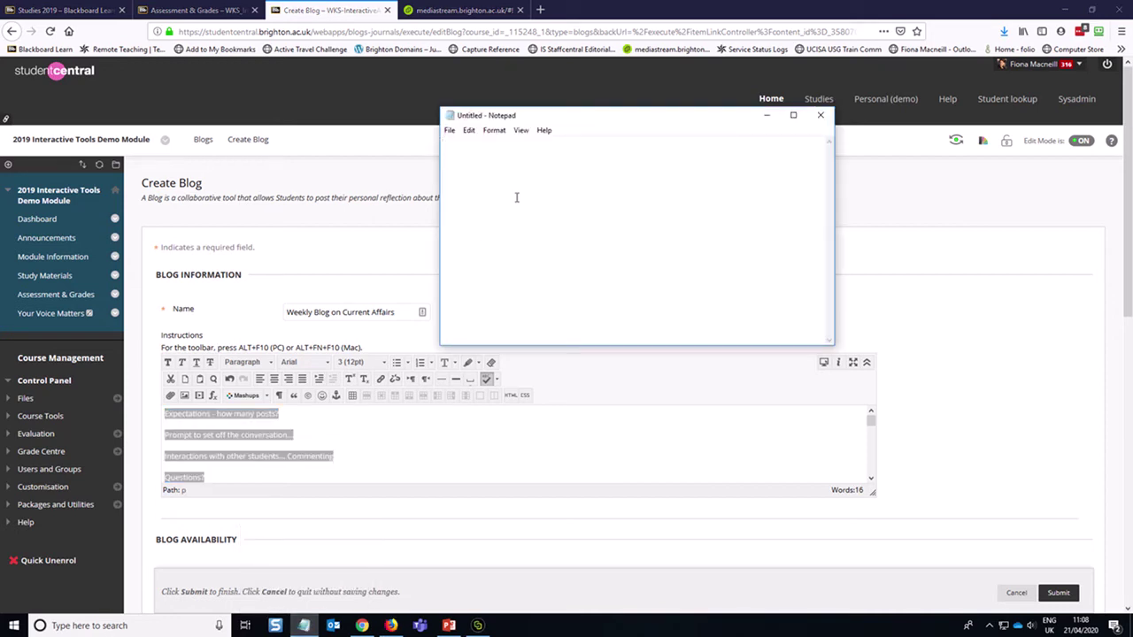
{"action": "key", "text": "ctrl+v"}
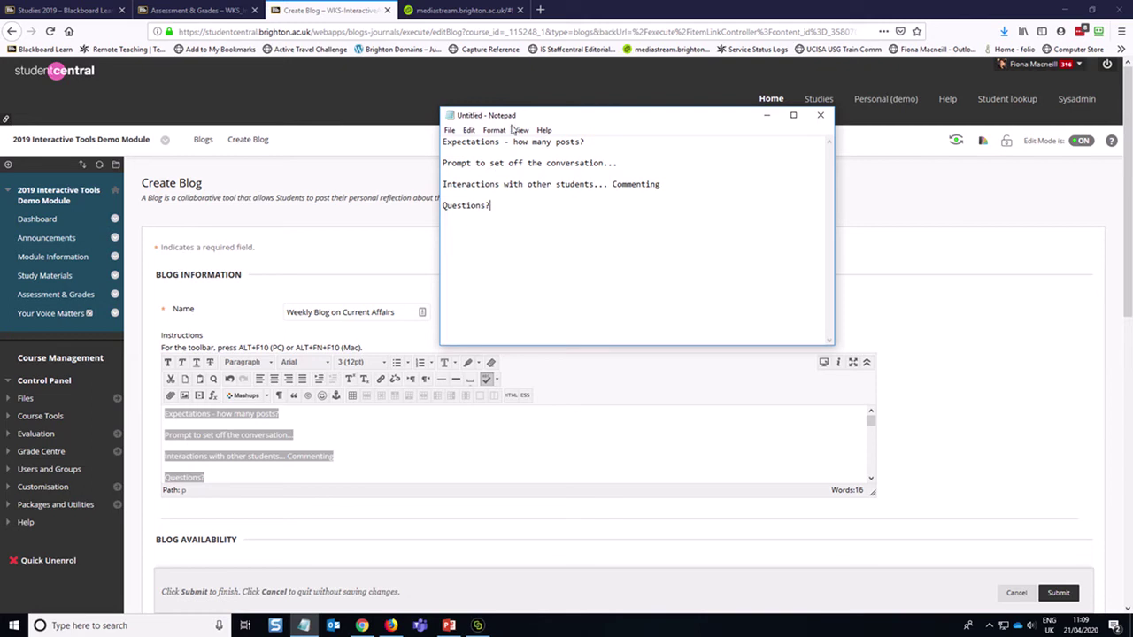
{"action": "left_click", "coordinate": [766, 116]}
{"action": "left_click", "coordinate": [654, 425]}
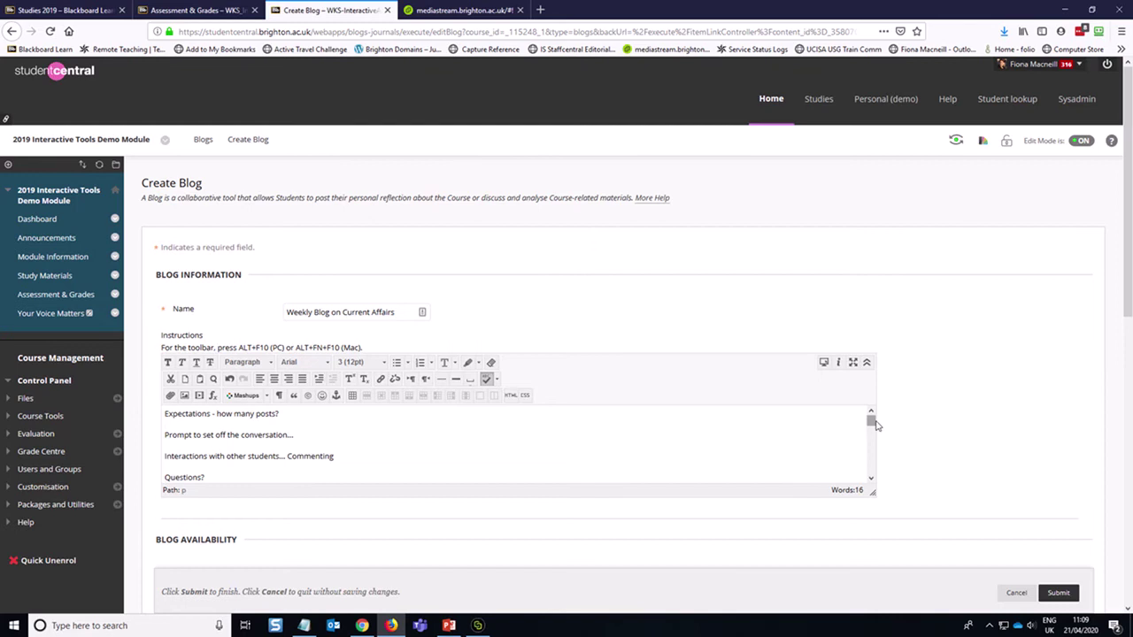
{"action": "scroll", "coordinate": [887, 417], "scroll_direction": "down", "scroll_amount": 4}
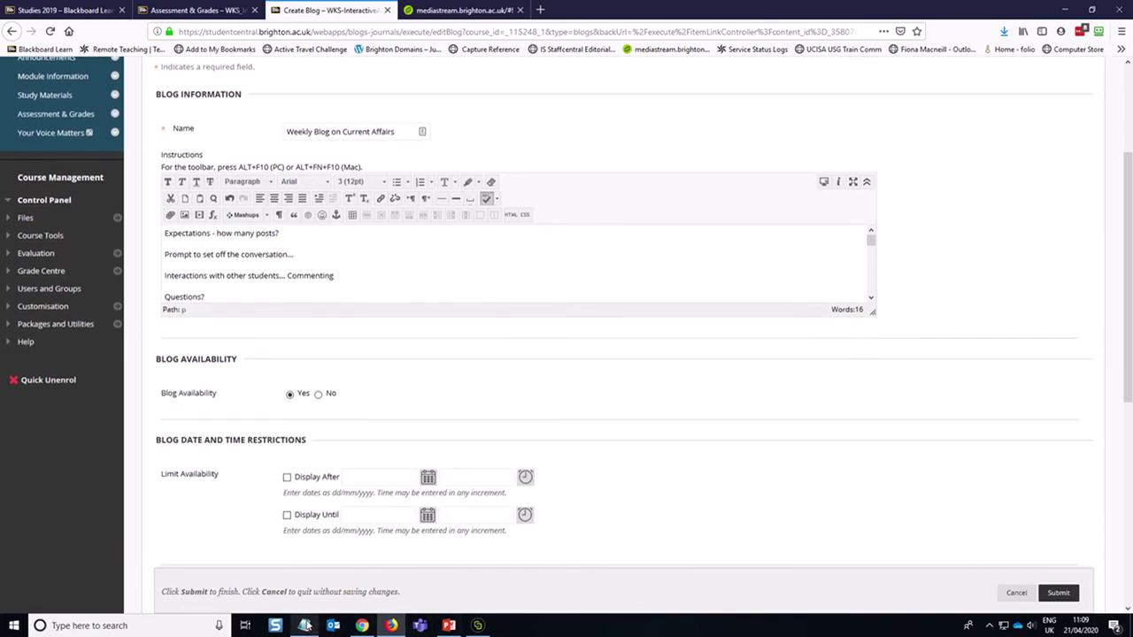
{"action": "right_click", "coordinate": [315, 627]}
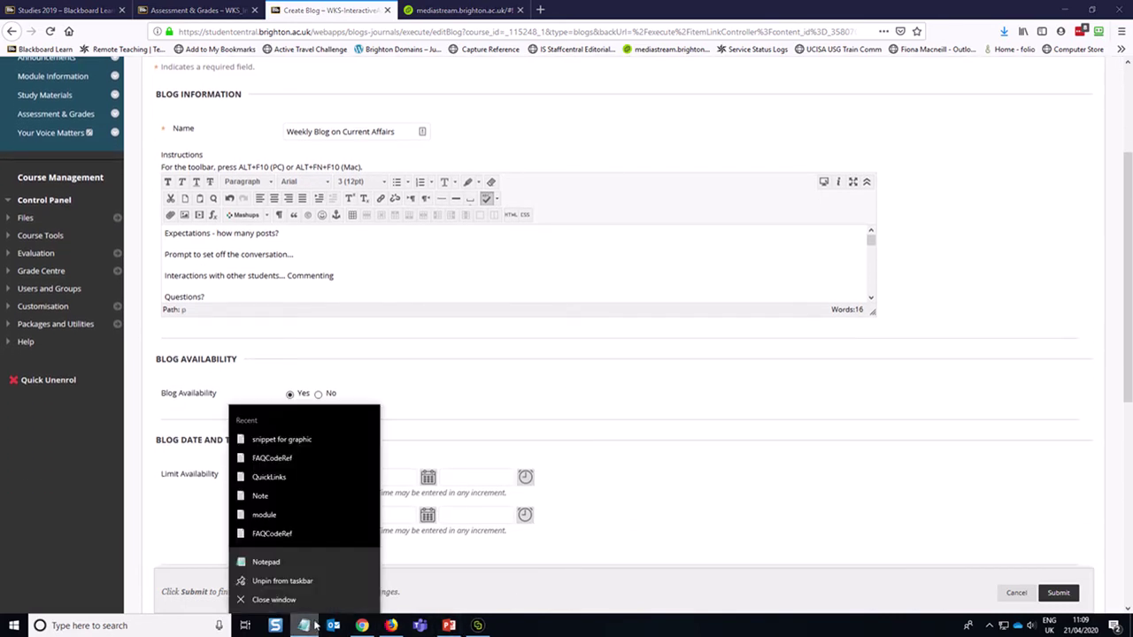
{"action": "left_click", "coordinate": [560, 301]}
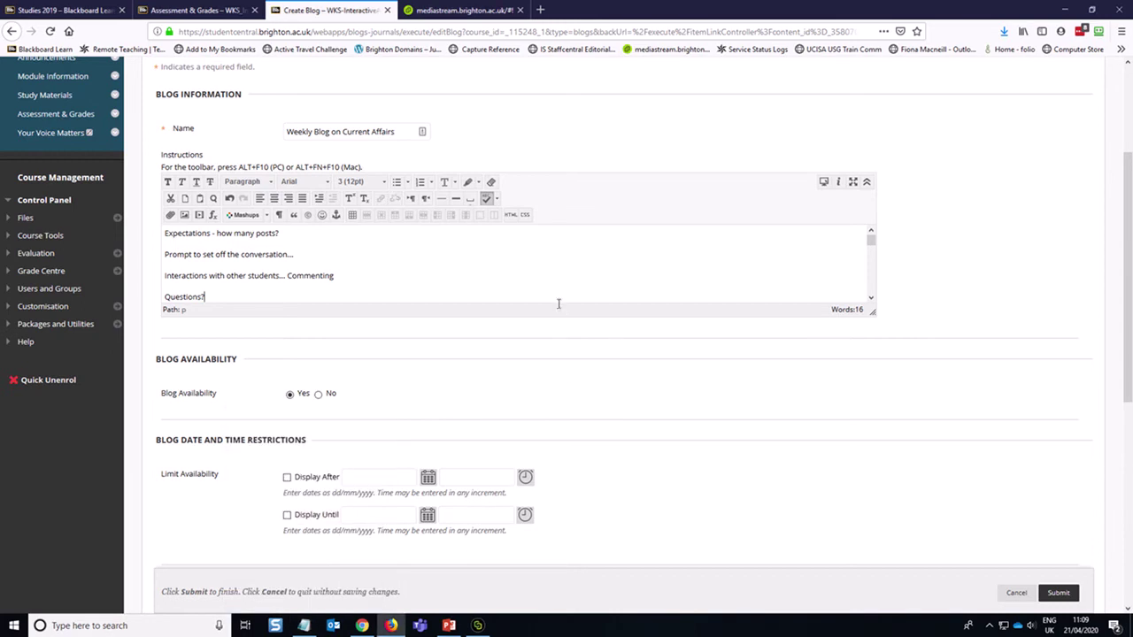
- Disallow anonymous comments and set the blog type to Course in the blog participation settings
{"action": "scroll", "coordinate": [574, 283], "scroll_direction": "down", "scroll_amount": 3}
{"action": "scroll", "coordinate": [598, 358], "scroll_direction": "down", "scroll_amount": 3}
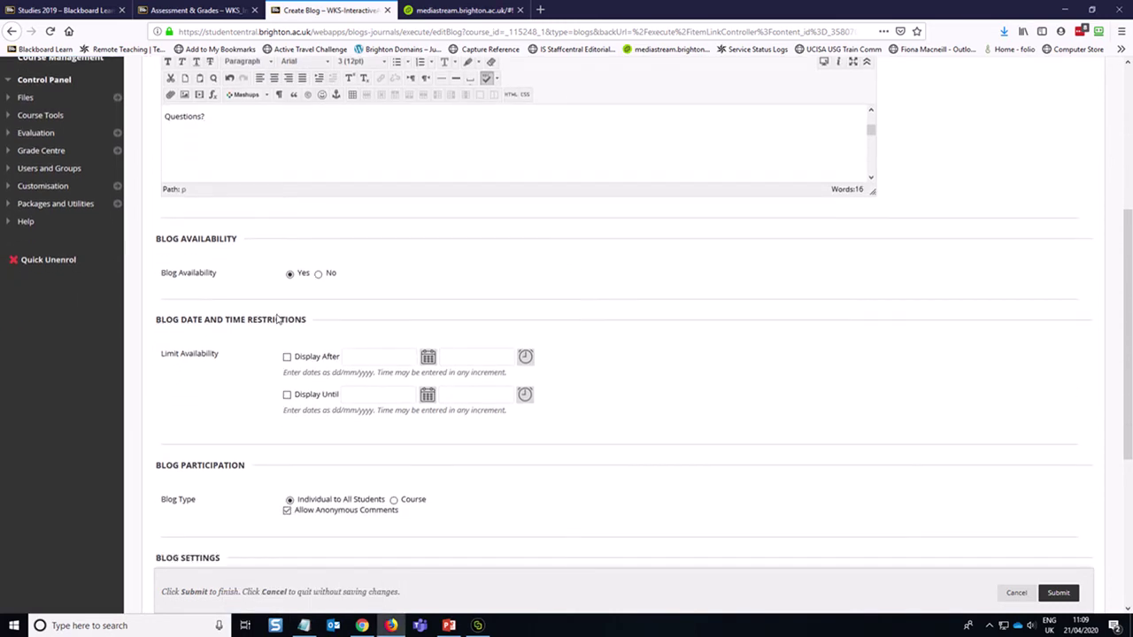
{"action": "scroll", "coordinate": [279, 321], "scroll_direction": "down", "scroll_amount": 2}
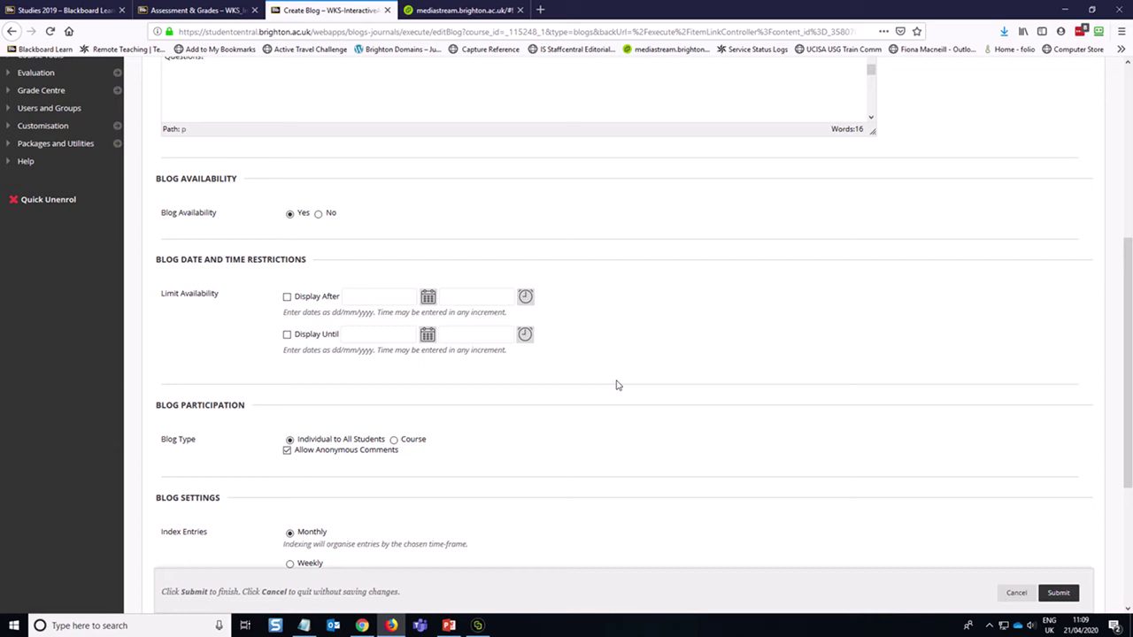
{"action": "scroll", "coordinate": [618, 384], "scroll_direction": "down", "scroll_amount": 4}
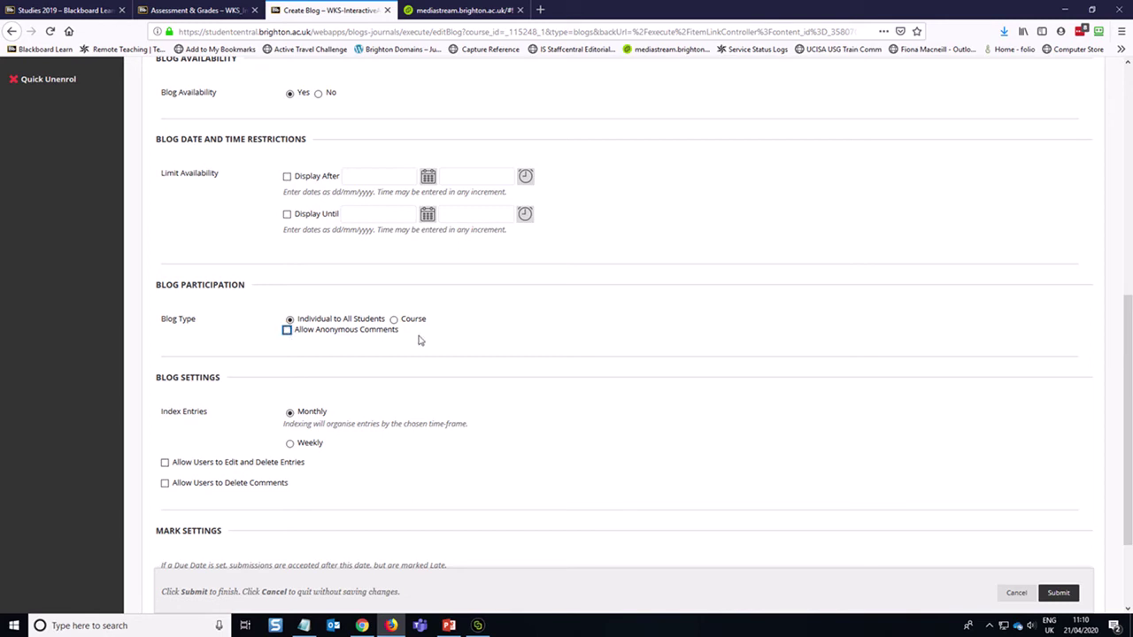
{"action": "left_click", "coordinate": [394, 320]}
- Index the blog entries weekly and allow users to edit and delete entries and to delete comments
{"action": "scroll", "coordinate": [468, 354], "scroll_direction": "down", "scroll_amount": 3}
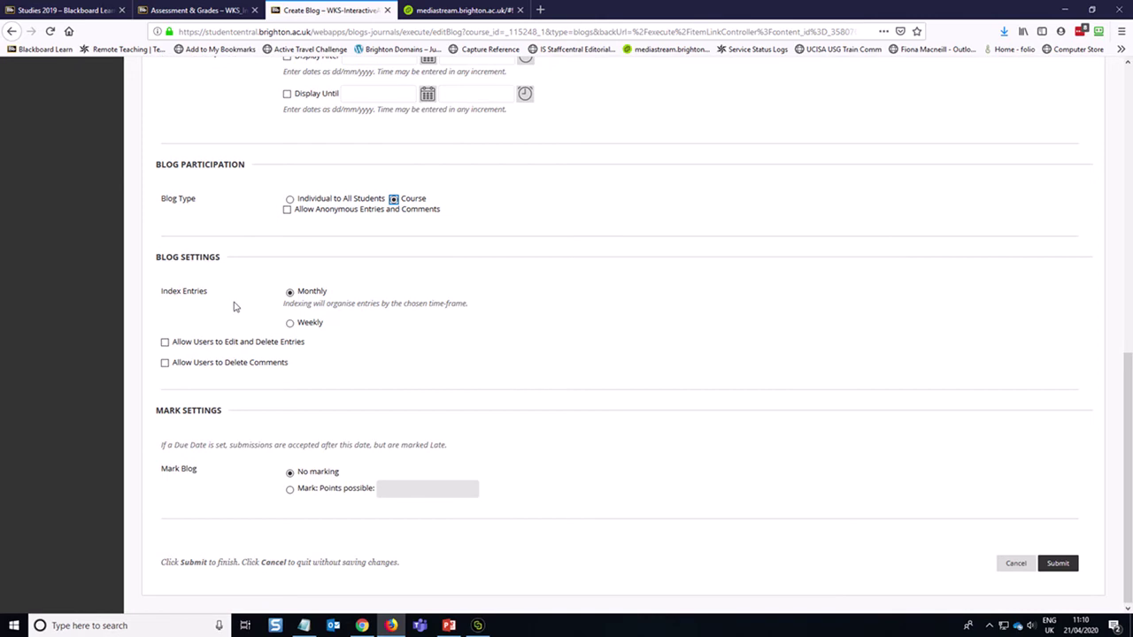
{"action": "left_click", "coordinate": [290, 324]}
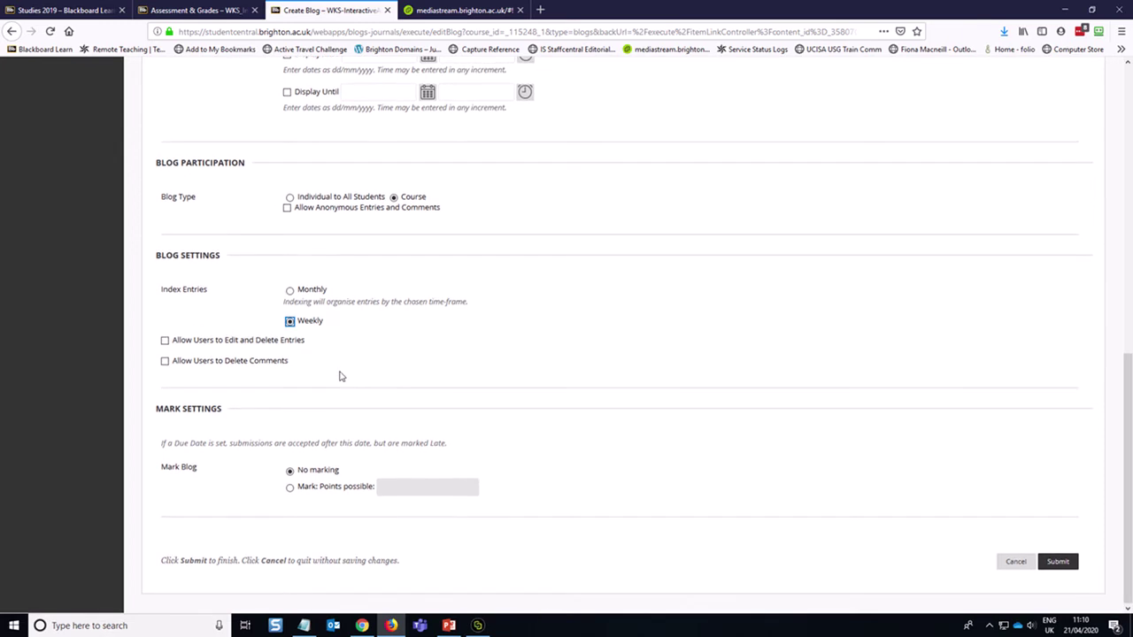
{"action": "scroll", "coordinate": [342, 373], "scroll_direction": "down", "scroll_amount": 1}
{"action": "left_click", "coordinate": [165, 343]}
{"action": "left_click", "coordinate": [165, 361]}
- Enable marking with 100 points possible and show participants in "needs marking" status after every 3 entries
{"action": "left_click", "coordinate": [290, 488]}
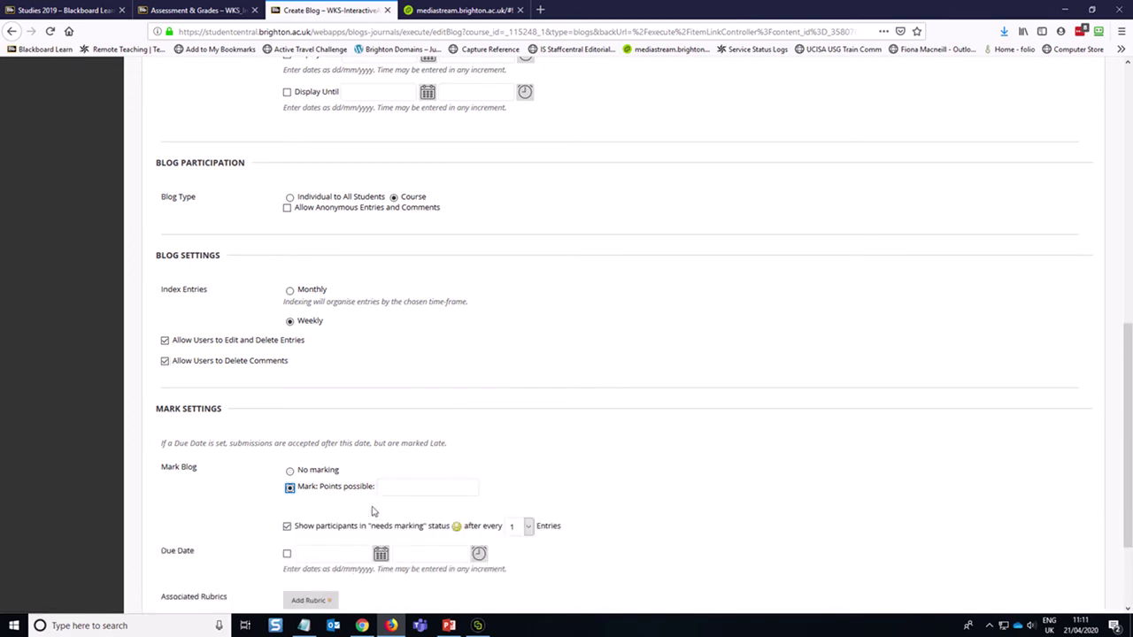
{"action": "scroll", "coordinate": [372, 502], "scroll_direction": "down", "scroll_amount": 1}
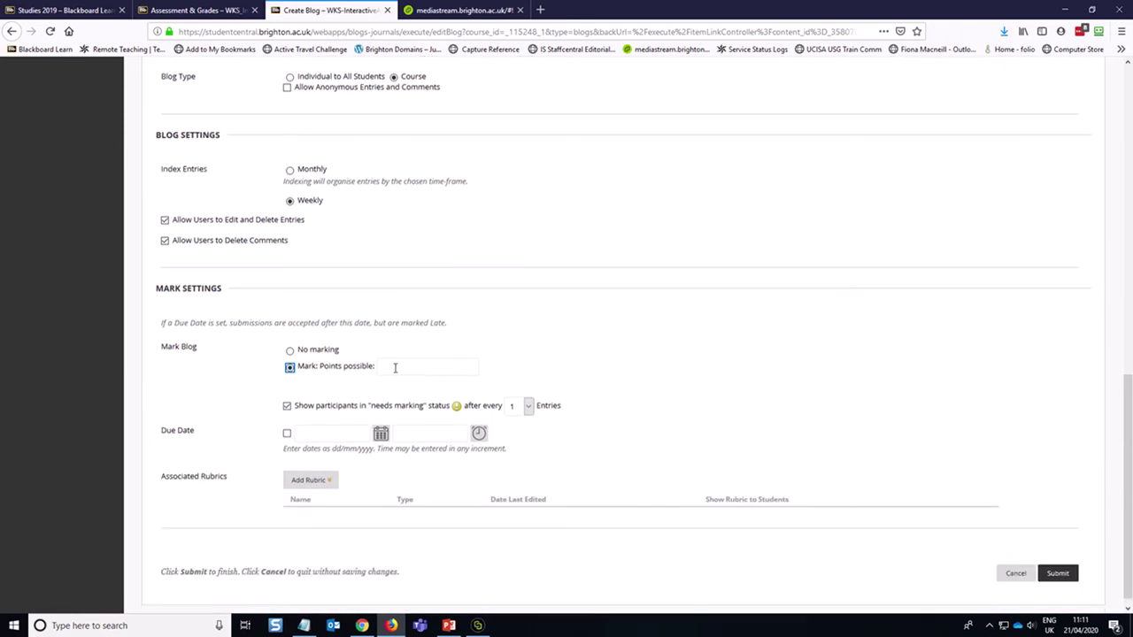
{"action": "left_click", "coordinate": [398, 365]}
{"action": "scroll", "coordinate": [570, 356], "scroll_direction": "down", "scroll_amount": 1}
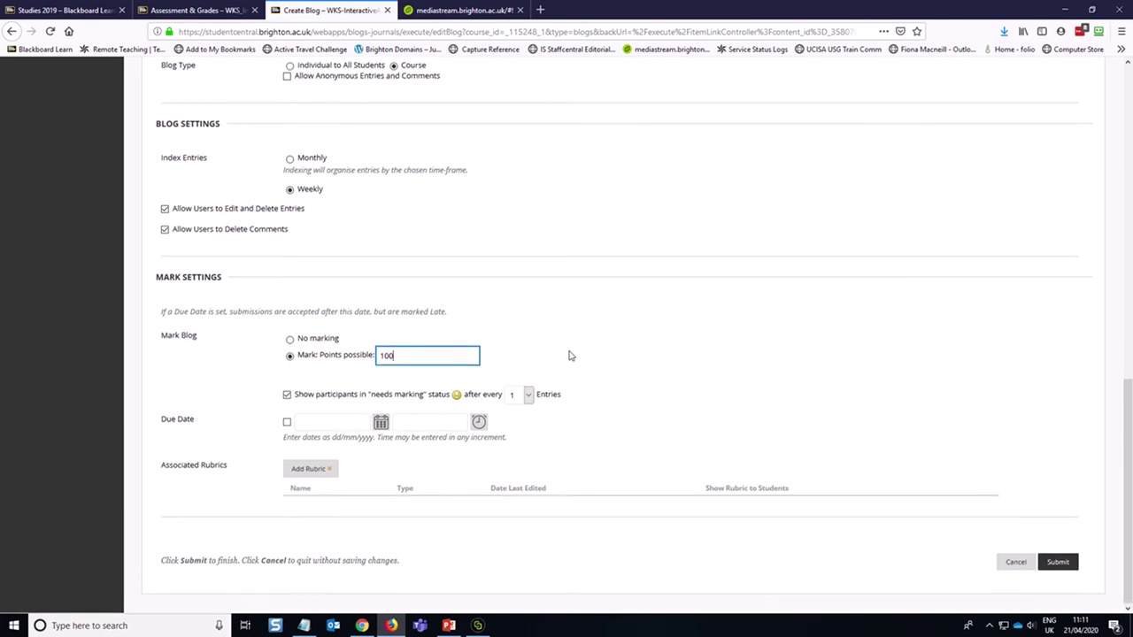
{"action": "left_click", "coordinate": [670, 391]}
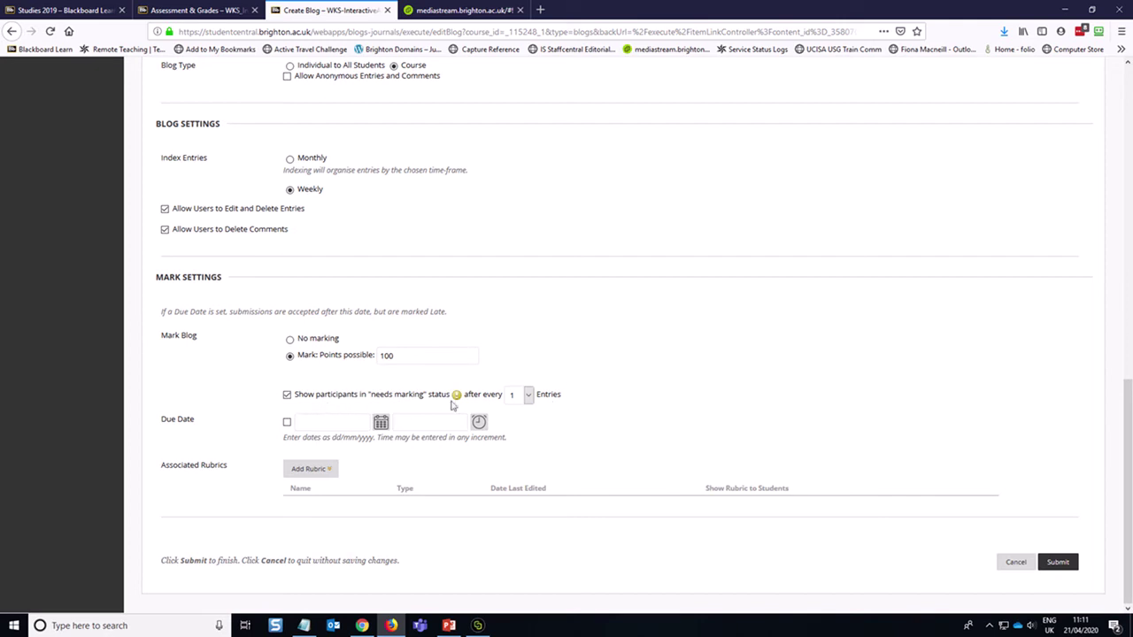
{"action": "left_click", "coordinate": [529, 397]}
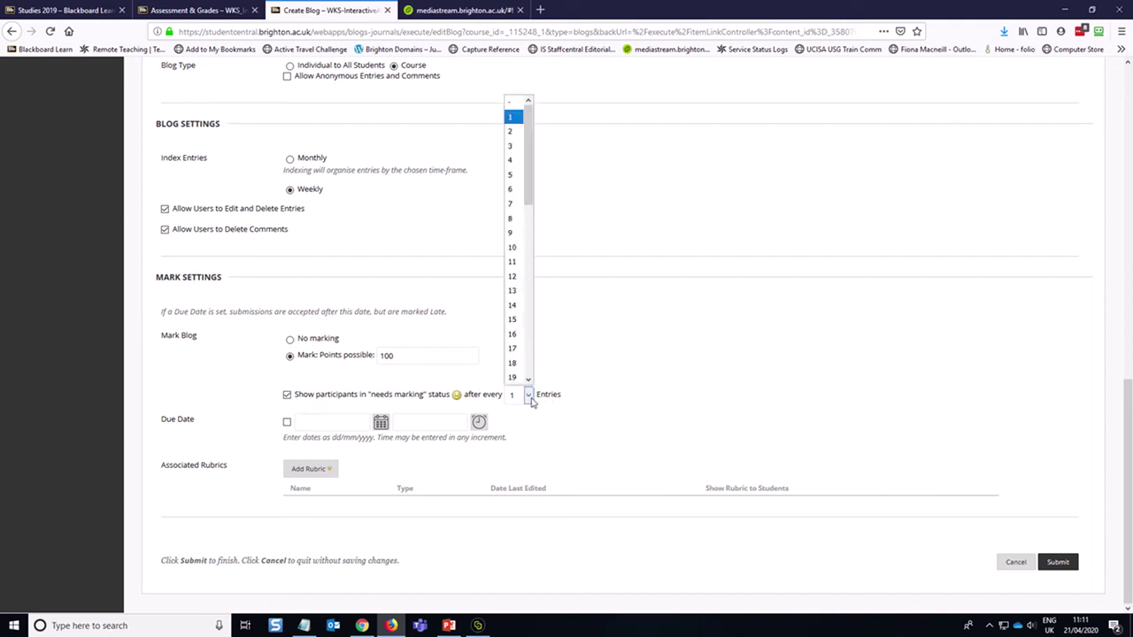
{"action": "left_click", "coordinate": [511, 147]}
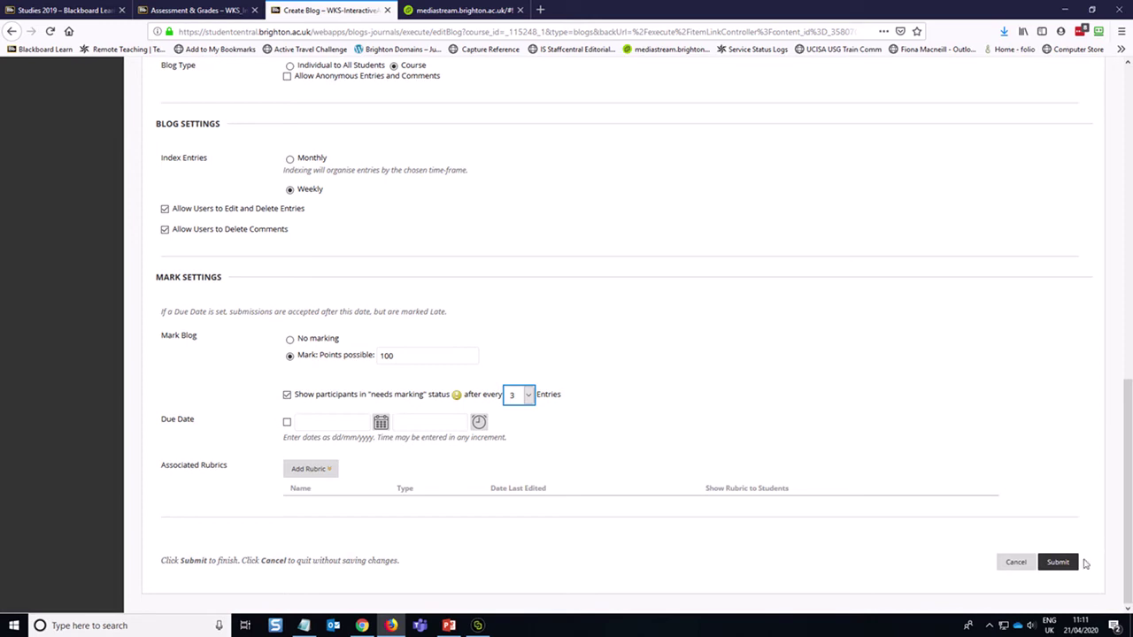
- Submit the new blog and continue creating a content link to "Weekly Blog on Current Affairs"
{"action": "left_click", "coordinate": [1057, 566]}
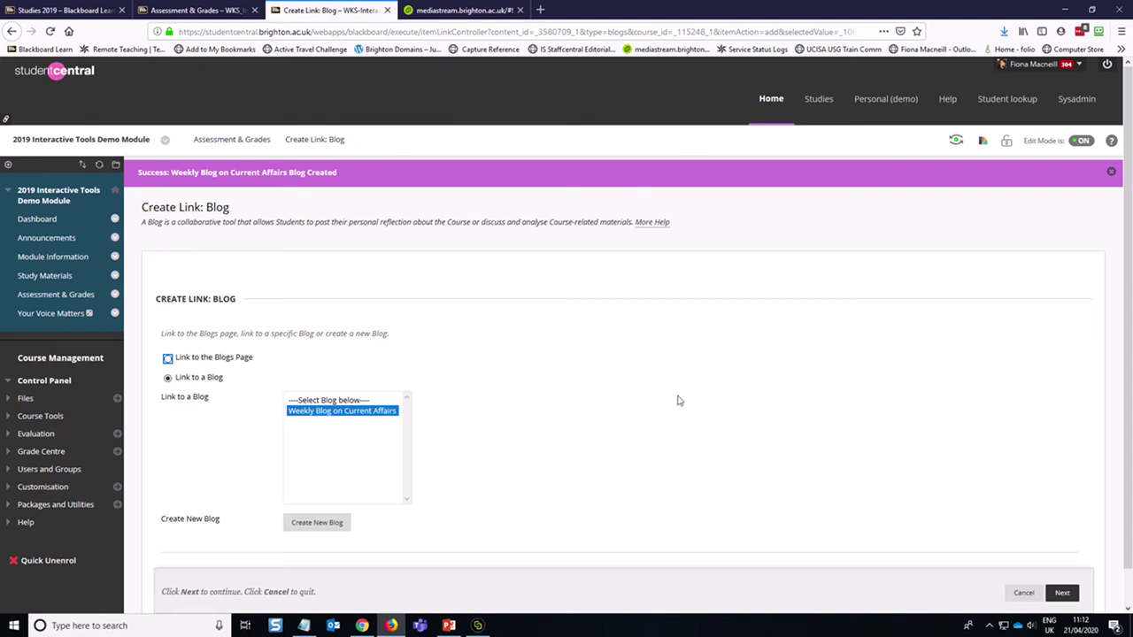
{"action": "scroll", "coordinate": [636, 385], "scroll_direction": "down", "scroll_amount": 1}
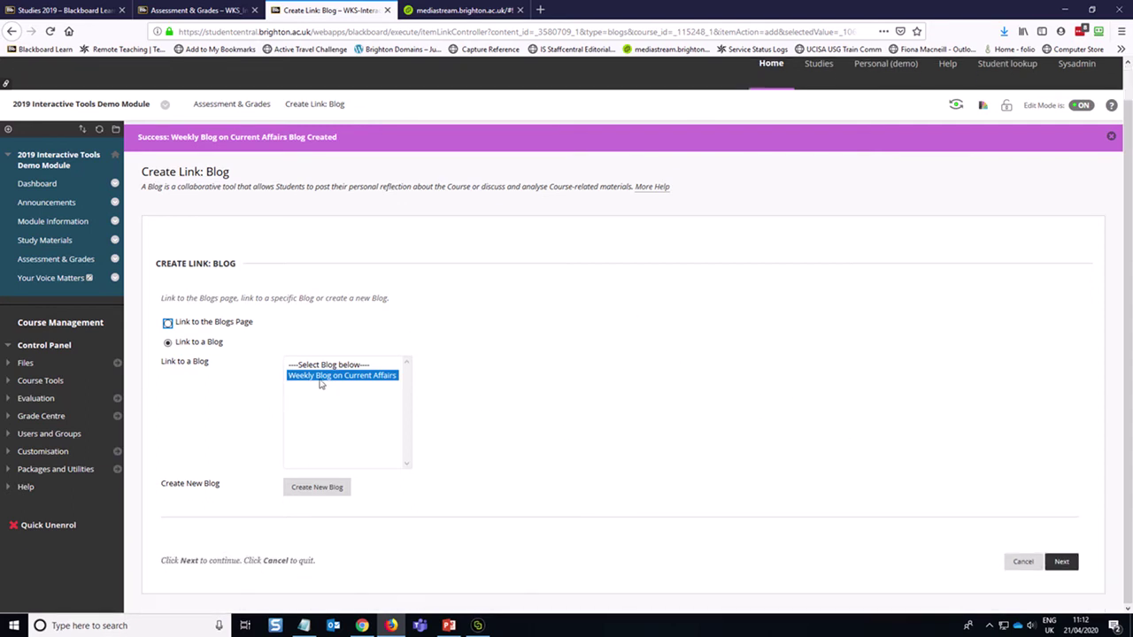
{"action": "left_click", "coordinate": [1061, 561]}
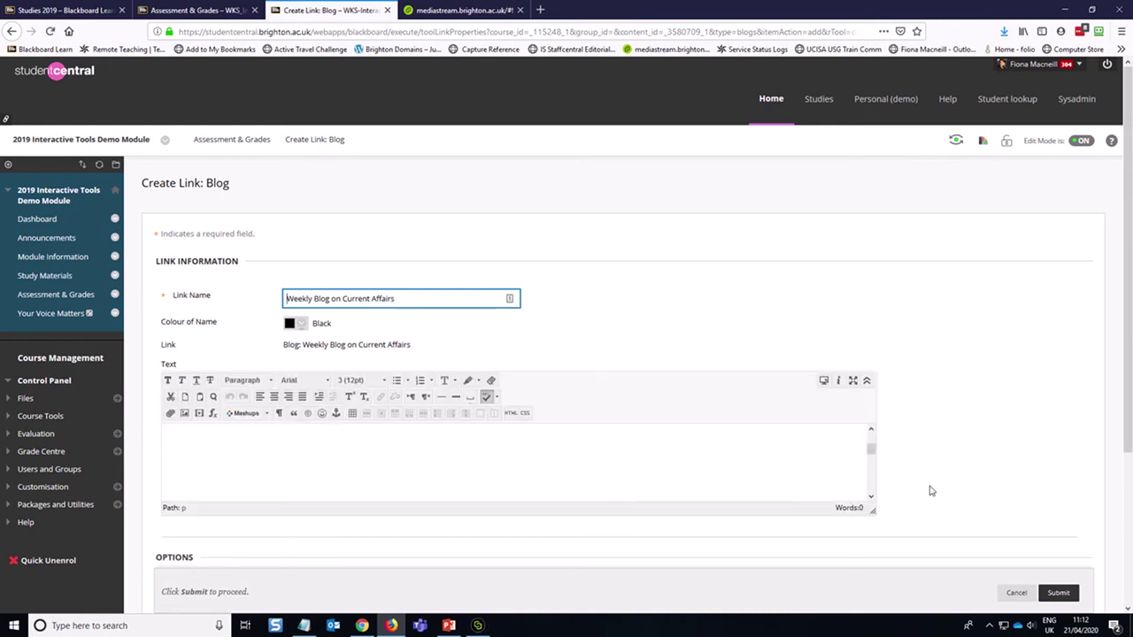
- Switch to Notepad, copy the full instructions text and put the Notepad window away
{"action": "scroll", "coordinate": [989, 434], "scroll_direction": "down", "scroll_amount": 3}
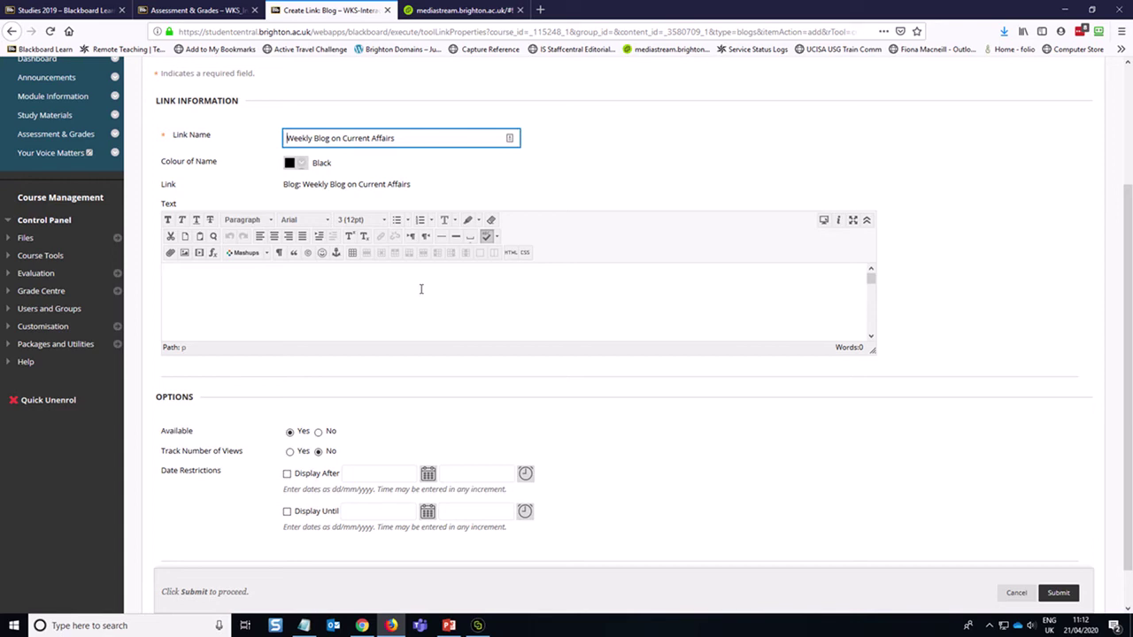
{"action": "left_click", "coordinate": [304, 626]}
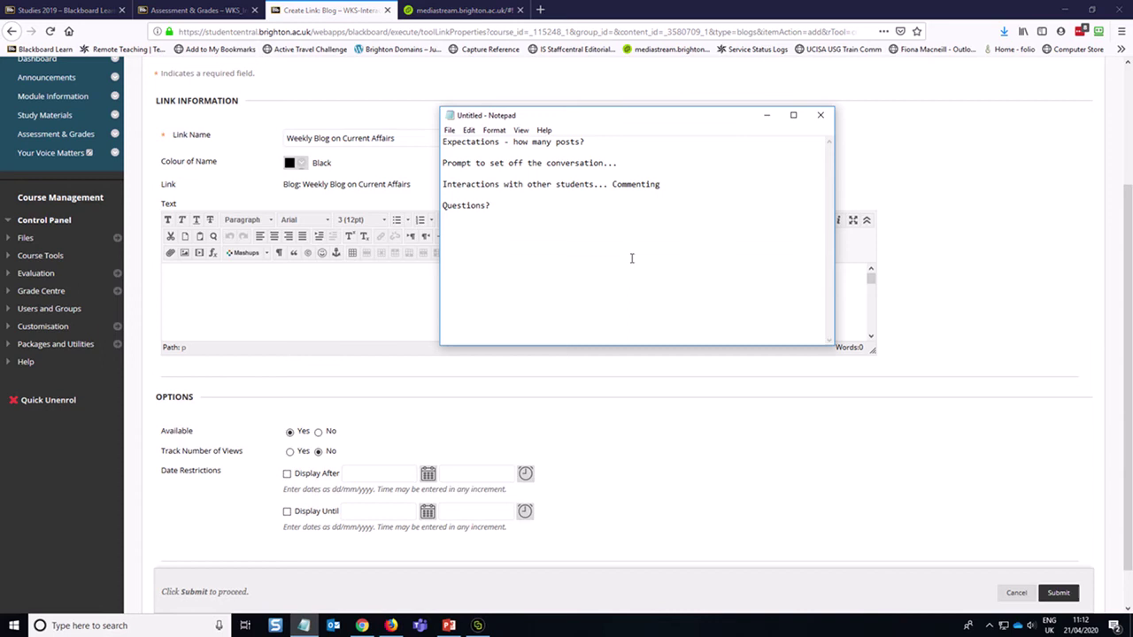
{"action": "left_click_drag", "start_coordinate": [557, 216], "coordinate": [424, 145]}
{"action": "right_click", "coordinate": [482, 163]}
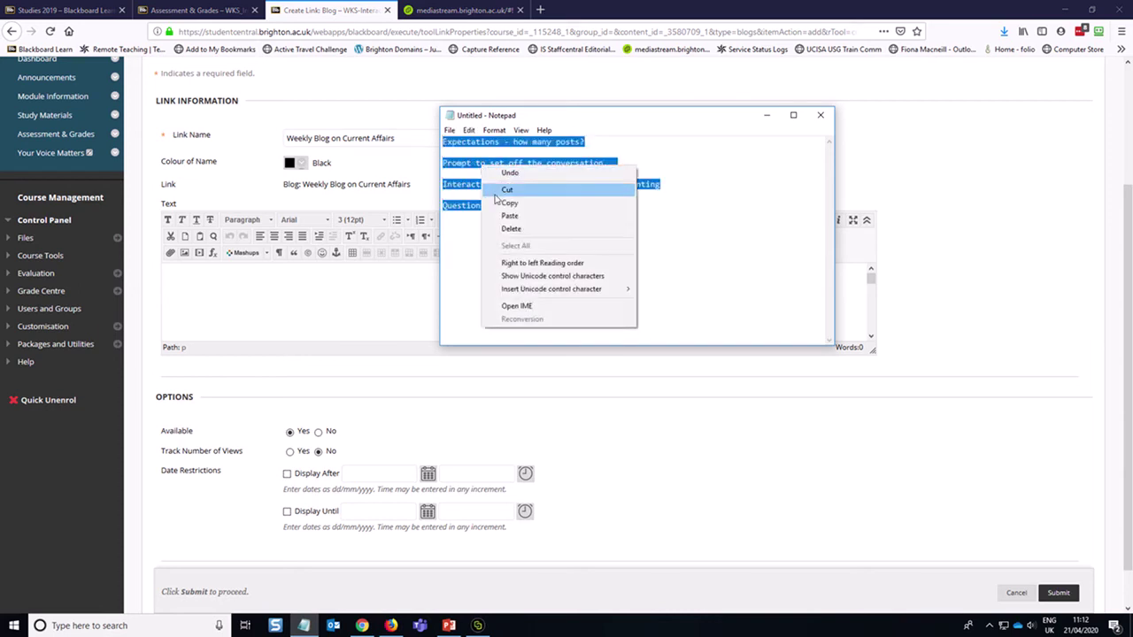
{"action": "left_click", "coordinate": [499, 202]}
{"action": "left_click", "coordinate": [767, 115]}
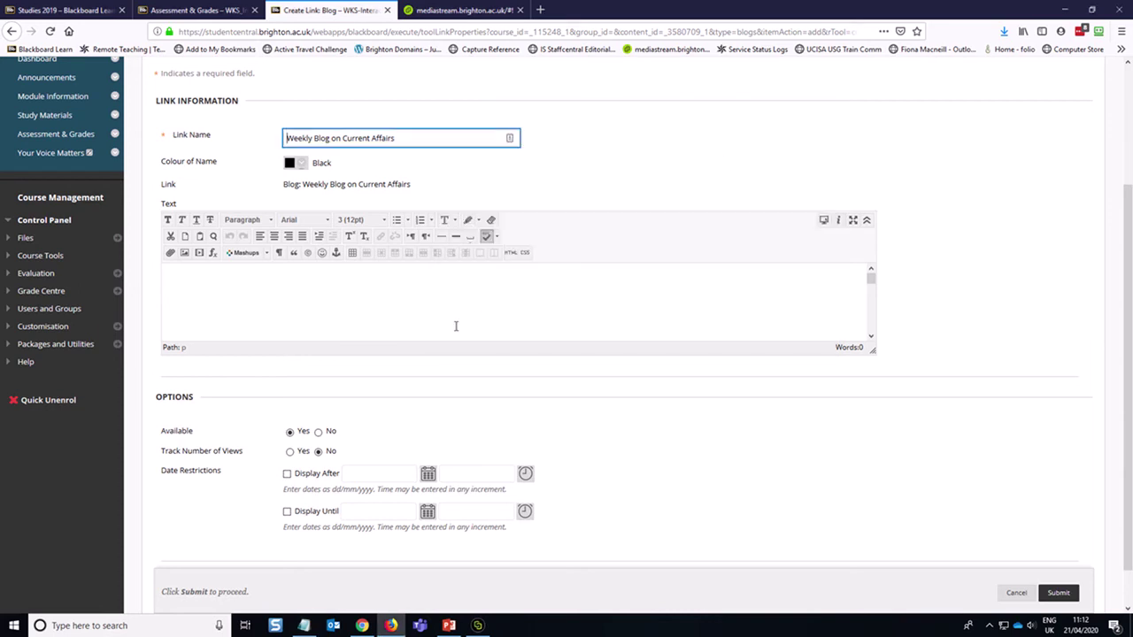
- Paste the copied instructions into the text of the blog link
{"action": "left_click", "coordinate": [455, 324]}
{"action": "right_click", "coordinate": [417, 294]}
{"action": "left_click", "coordinate": [439, 325]}
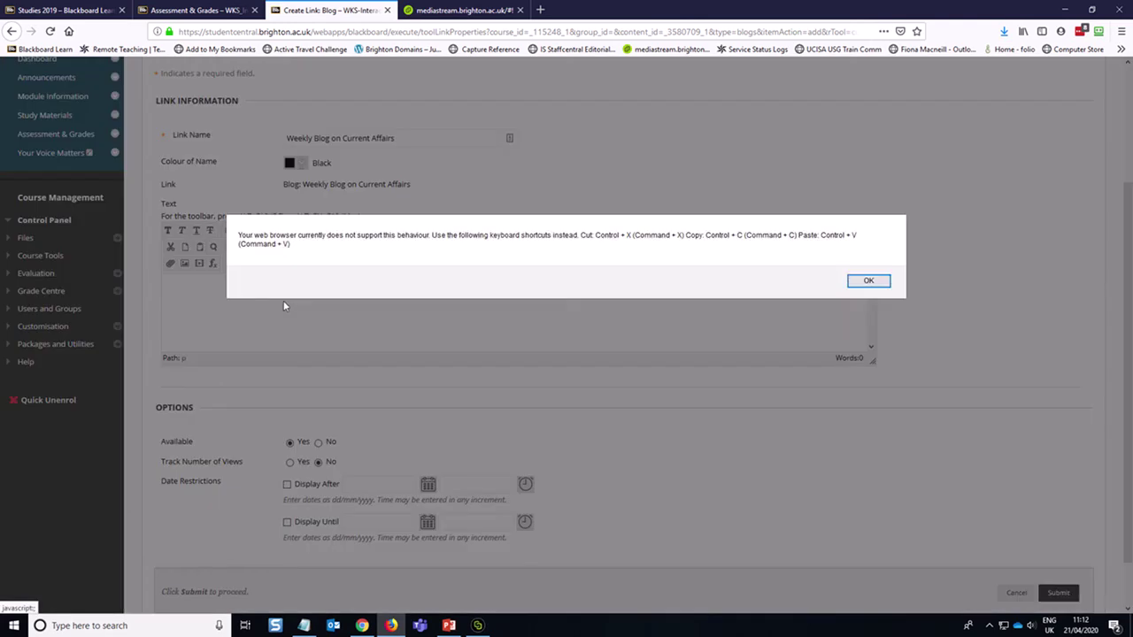
{"action": "left_click", "coordinate": [870, 283]}
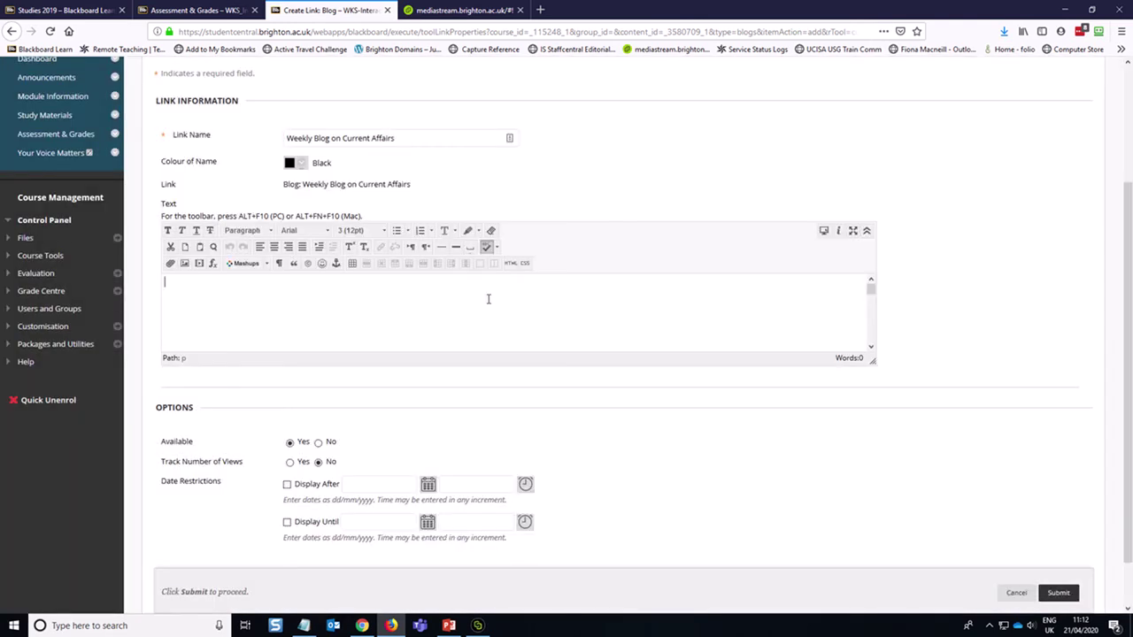
{"action": "key", "text": "ctrl+v"}
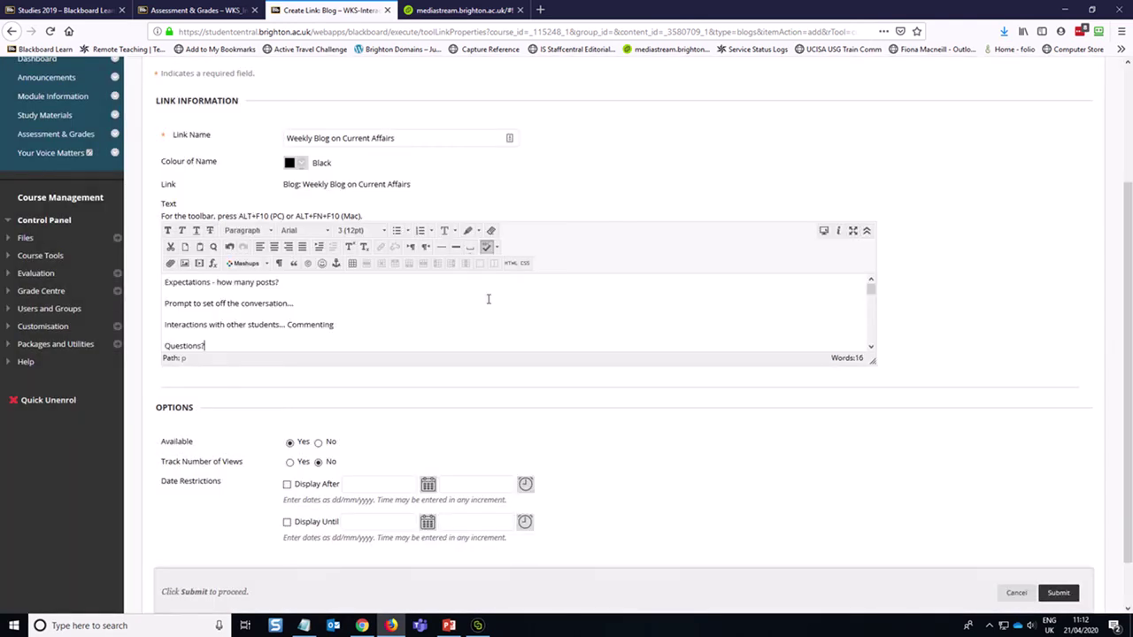
- Review the link's text and options, and submit the blog link to the Assessment & Grades area
{"action": "scroll", "coordinate": [673, 301], "scroll_direction": "up", "scroll_amount": 2}
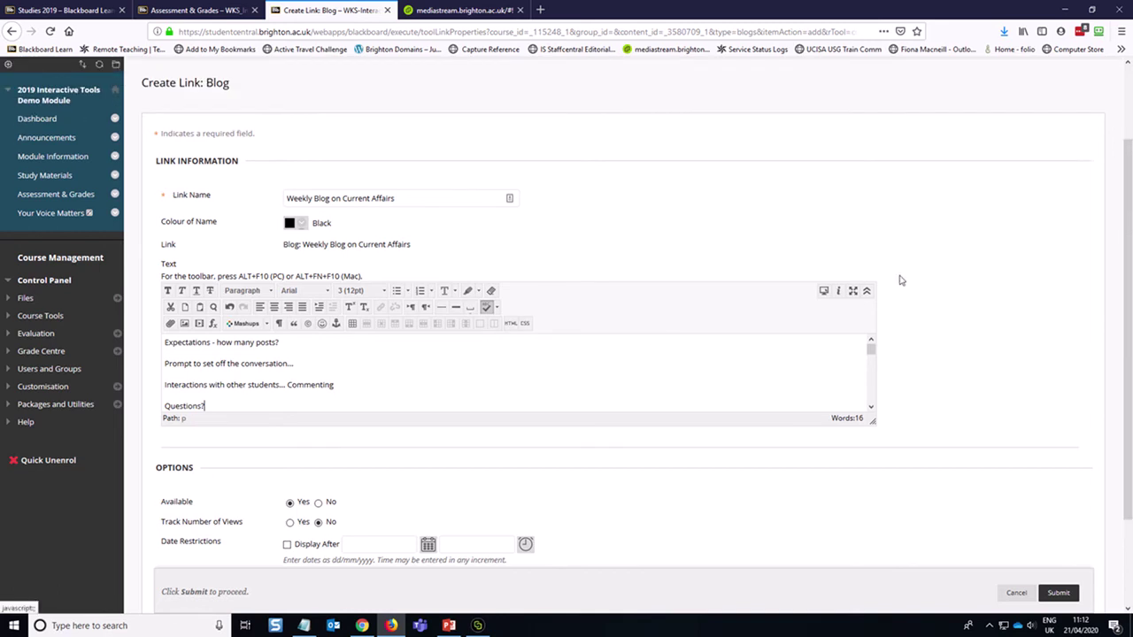
{"action": "scroll", "coordinate": [868, 300], "scroll_direction": "down", "scroll_amount": 2}
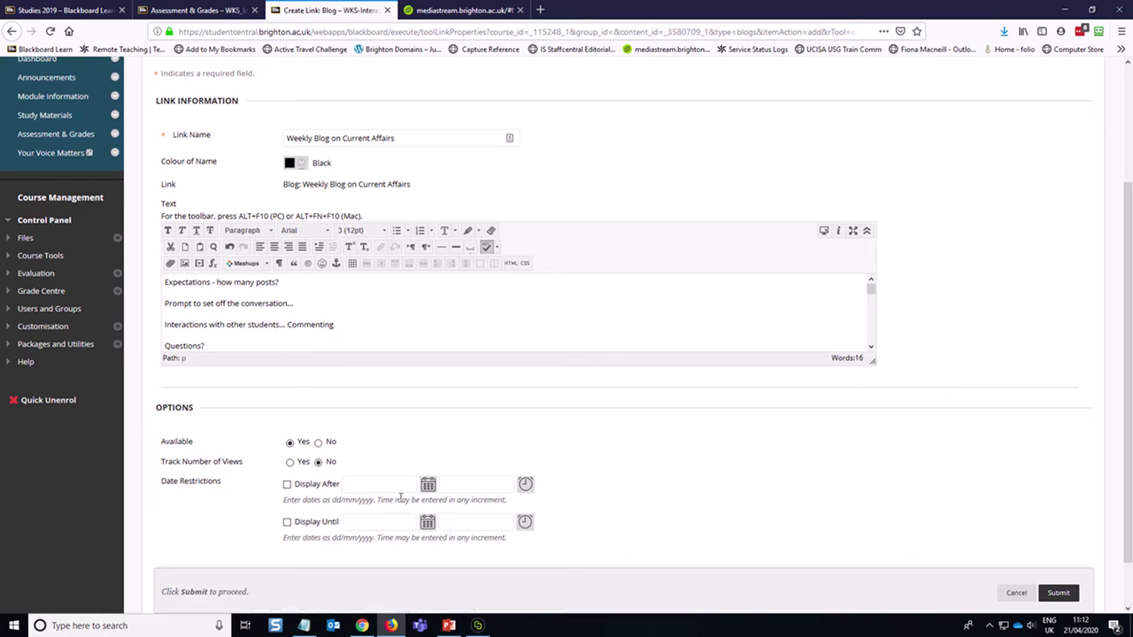
{"action": "scroll", "coordinate": [333, 462], "scroll_direction": "down", "scroll_amount": 1}
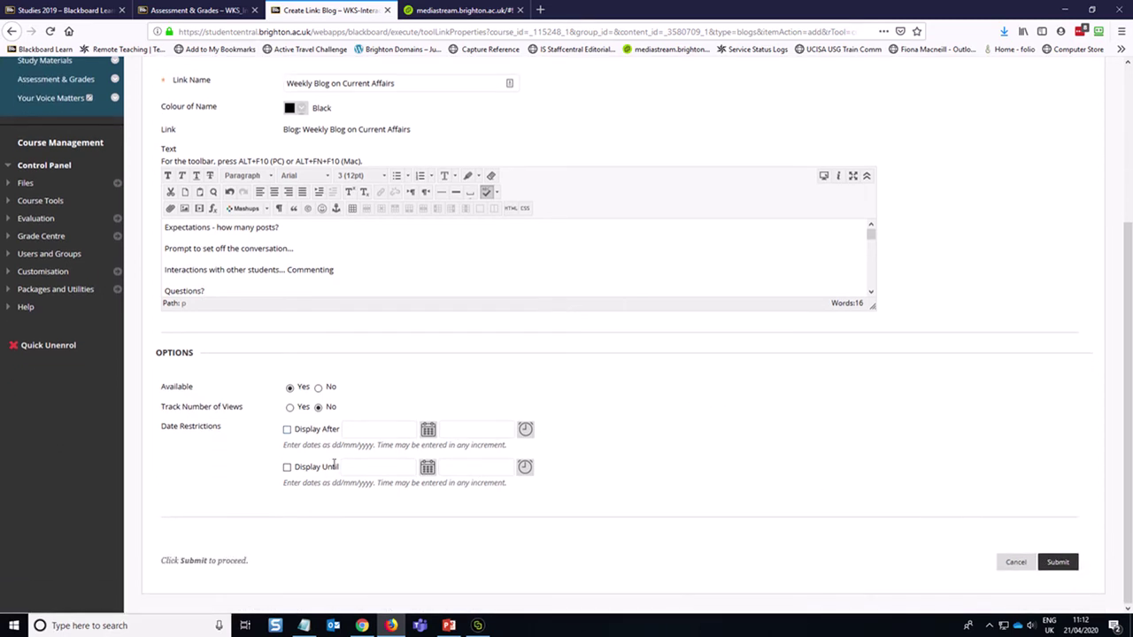
{"action": "left_click", "coordinate": [1063, 565]}
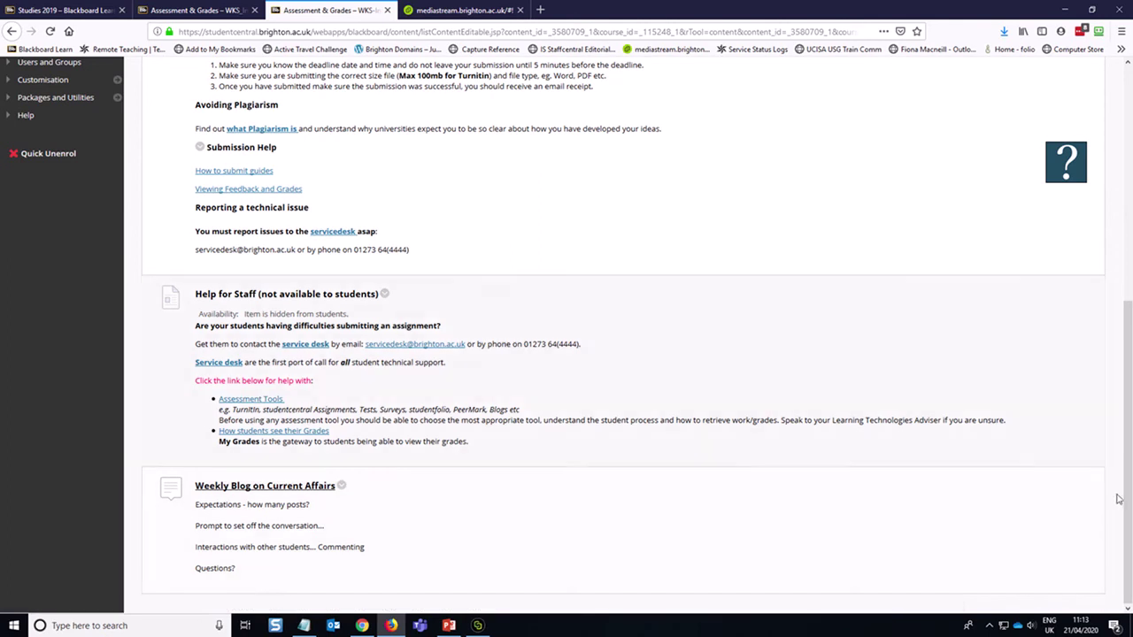
- Reorder the Assessment & Grades content so that "Weekly Blog on Current Affairs" comes first, above My Grades
{"action": "left_click_drag", "start_coordinate": [1127, 502], "coordinate": [1131, 241]}
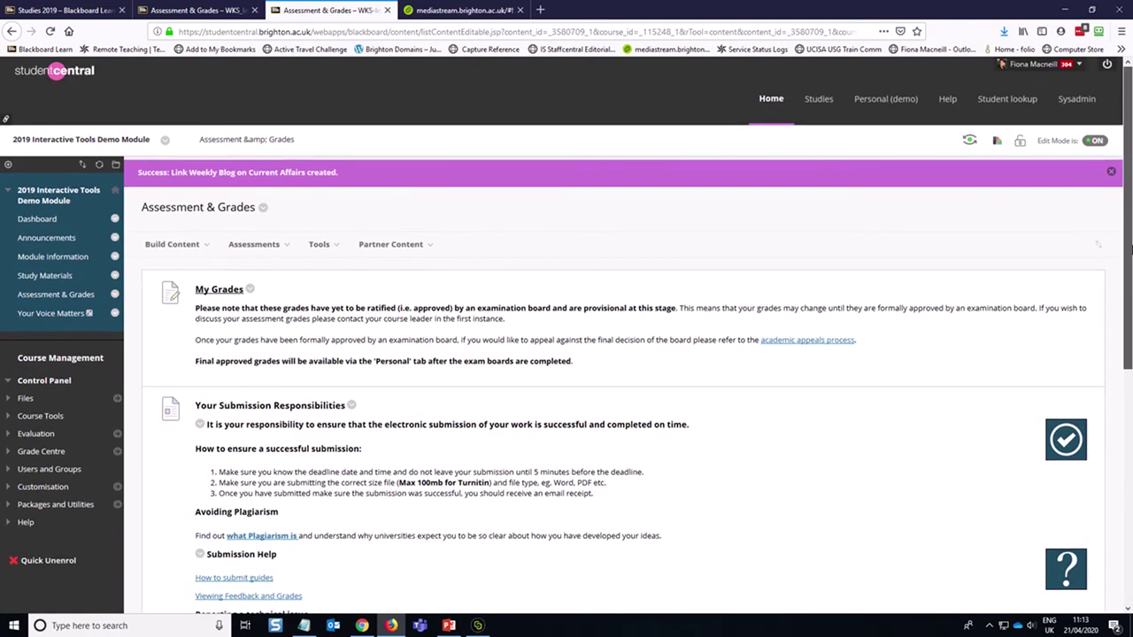
{"action": "left_click", "coordinate": [1107, 248]}
{"action": "scroll", "coordinate": [1053, 334], "scroll_direction": "down", "scroll_amount": 3}
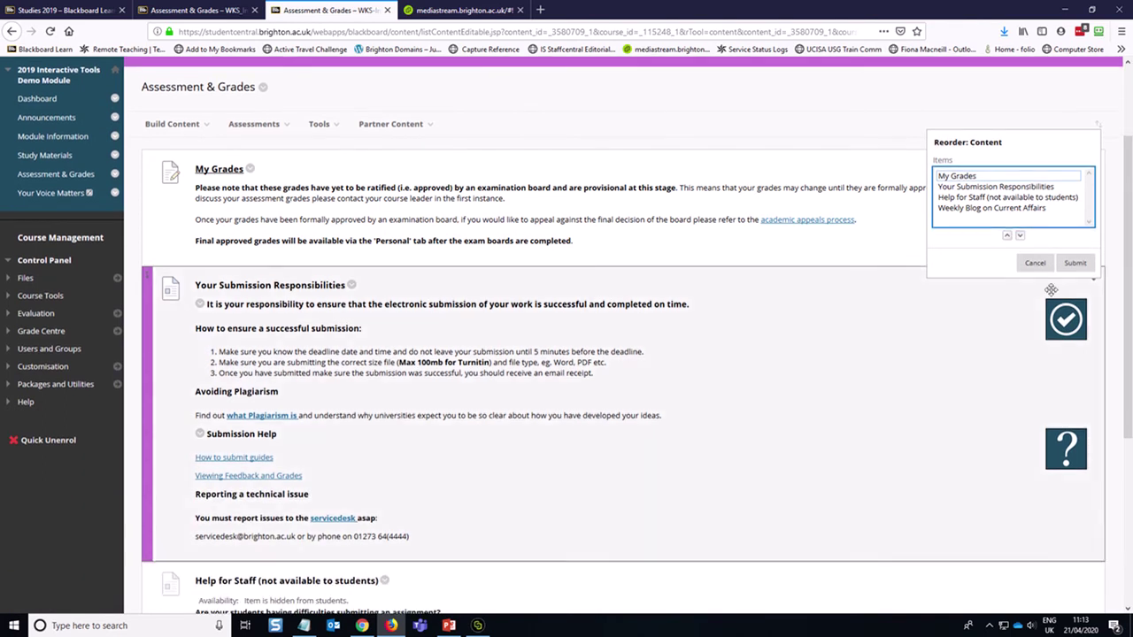
{"action": "left_click", "coordinate": [1027, 208]}
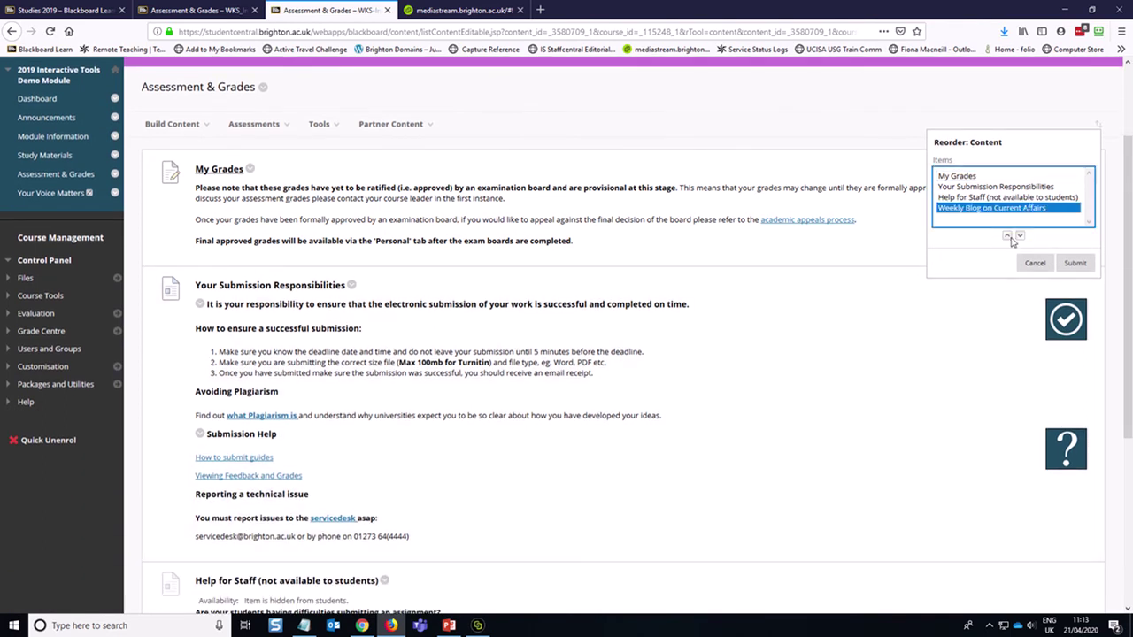
{"action": "left_click", "coordinate": [1007, 236]}
{"action": "left_click", "coordinate": [1006, 236]}
{"action": "left_click", "coordinate": [1007, 235]}
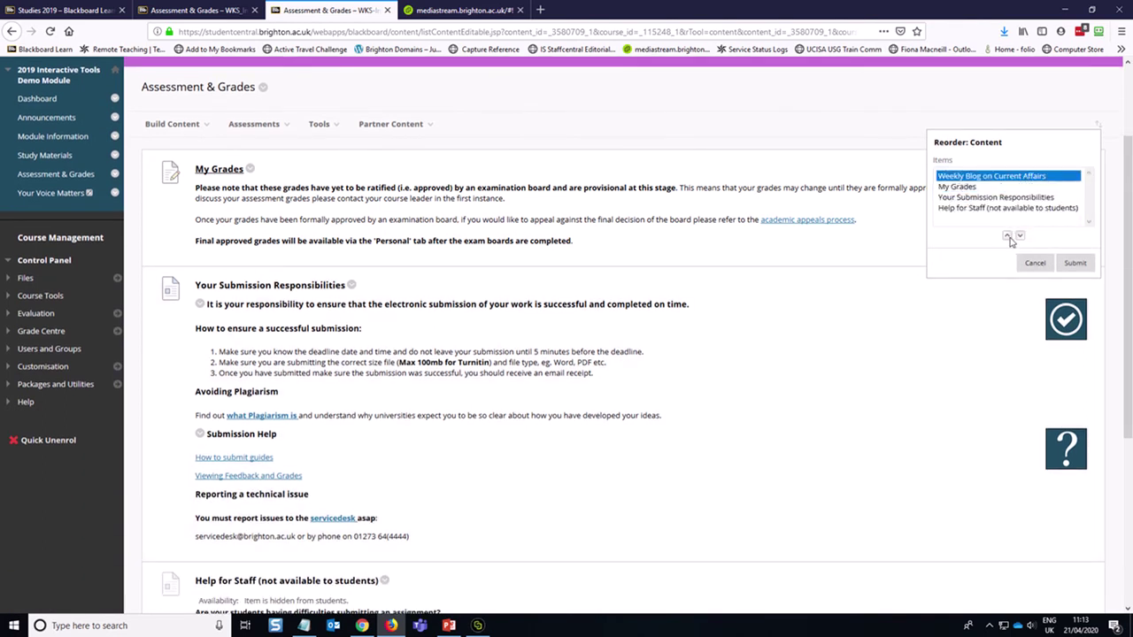
{"action": "left_click", "coordinate": [1075, 262]}
{"action": "left_click", "coordinate": [598, 279]}
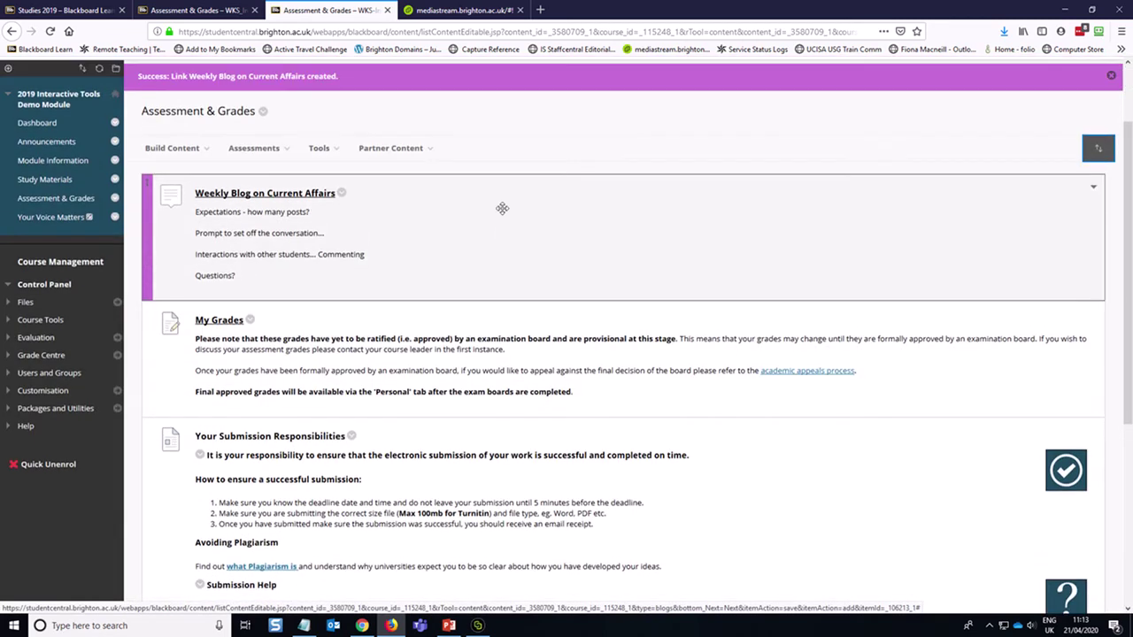
{"action": "left_click", "coordinate": [319, 244]}
{"action": "left_click", "coordinate": [319, 244]}
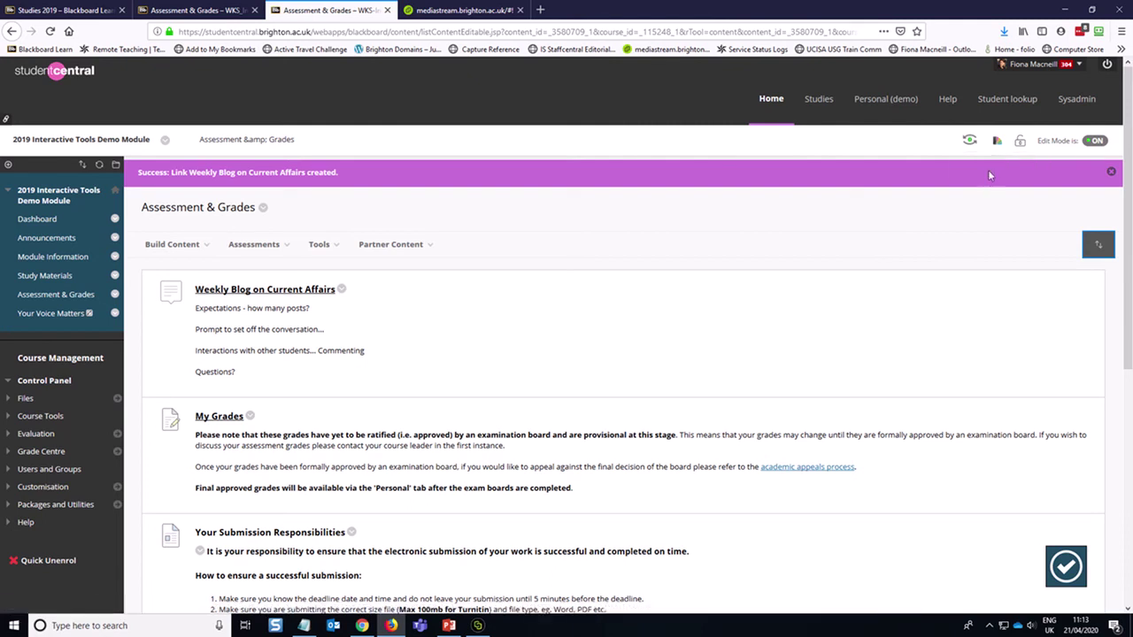
- Preview the module as a student and view the "Weekly Blog on Current Affairs" in Assessment & Grades
{"action": "left_click", "coordinate": [969, 140]}
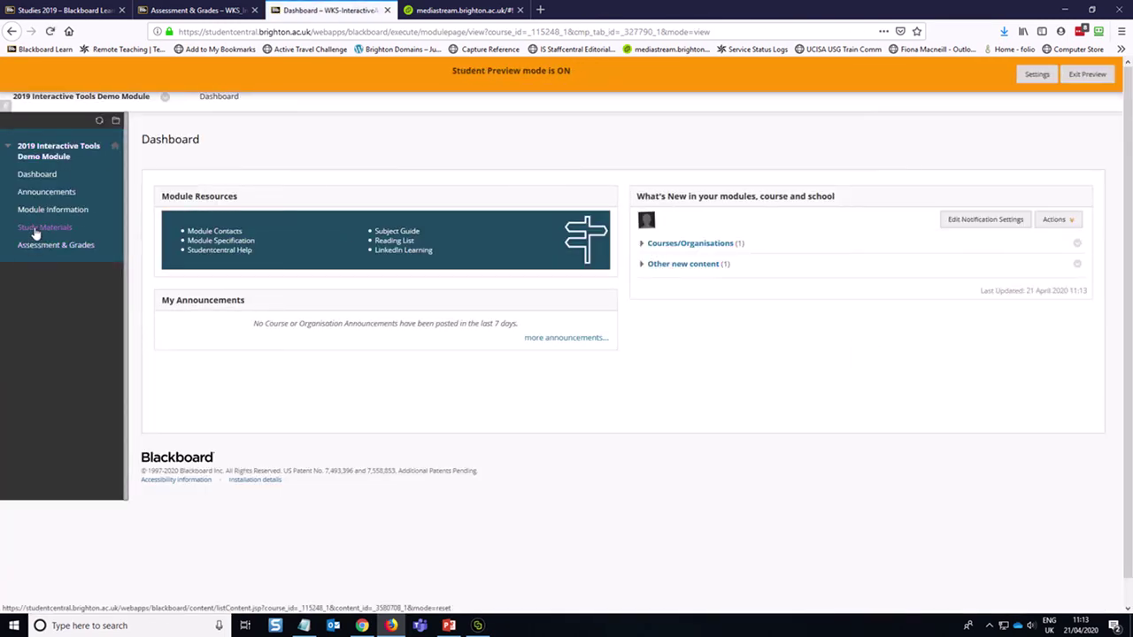
{"action": "left_click", "coordinate": [53, 245]}
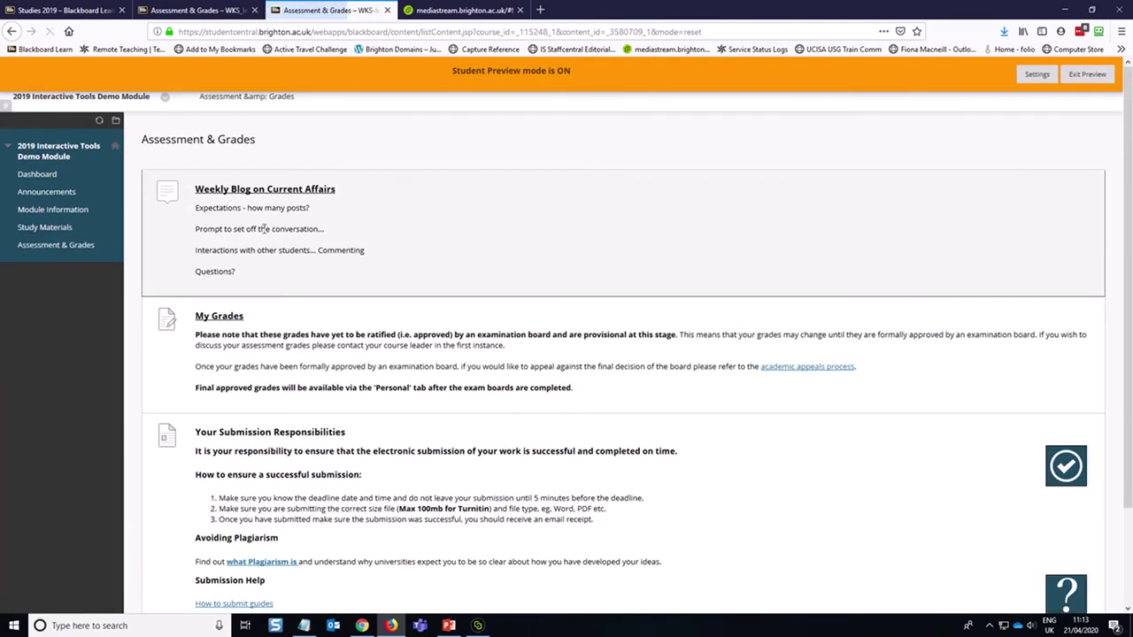
{"action": "left_click", "coordinate": [257, 191]}
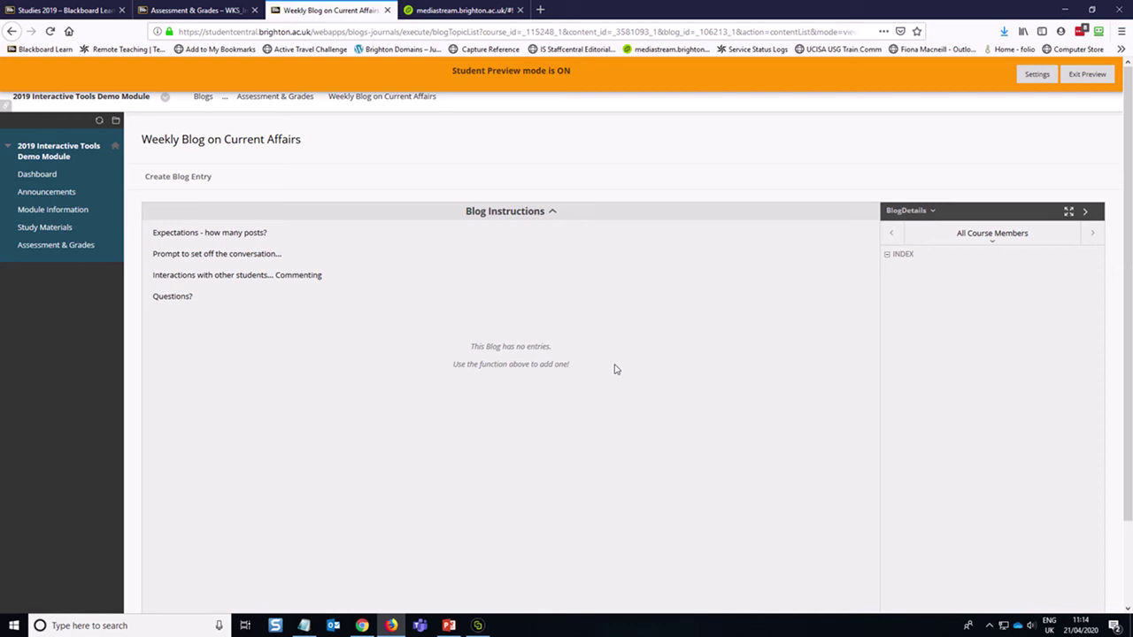
- Exit the student preview, keeping the preview user and all data
{"action": "left_click", "coordinate": [1078, 78]}
{"action": "left_click", "coordinate": [438, 344]}
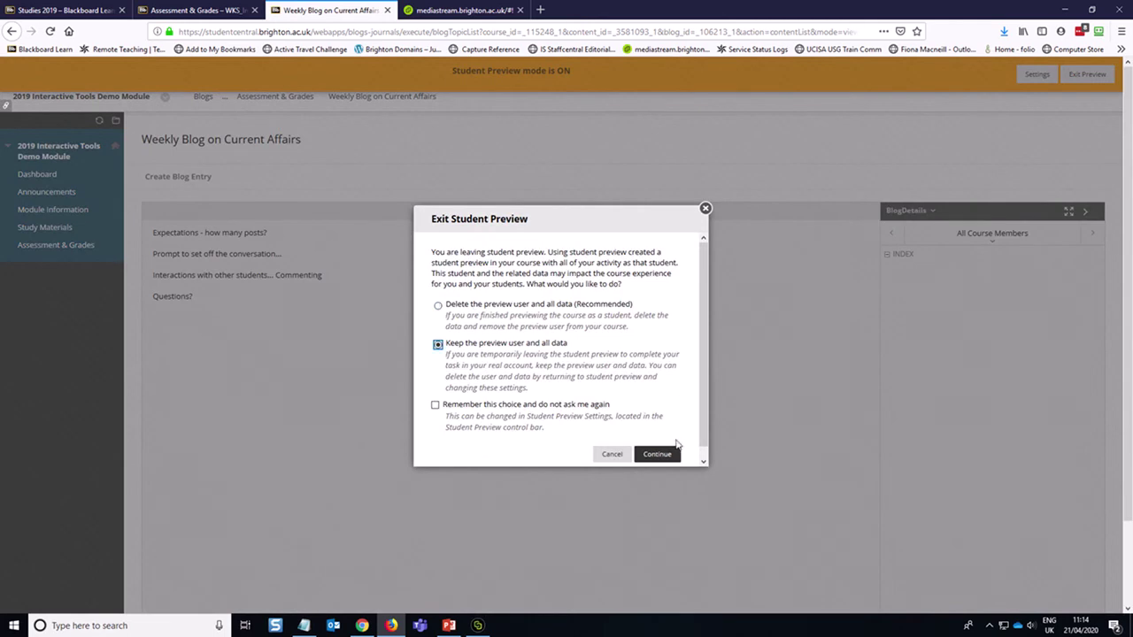
{"action": "left_click", "coordinate": [673, 454]}
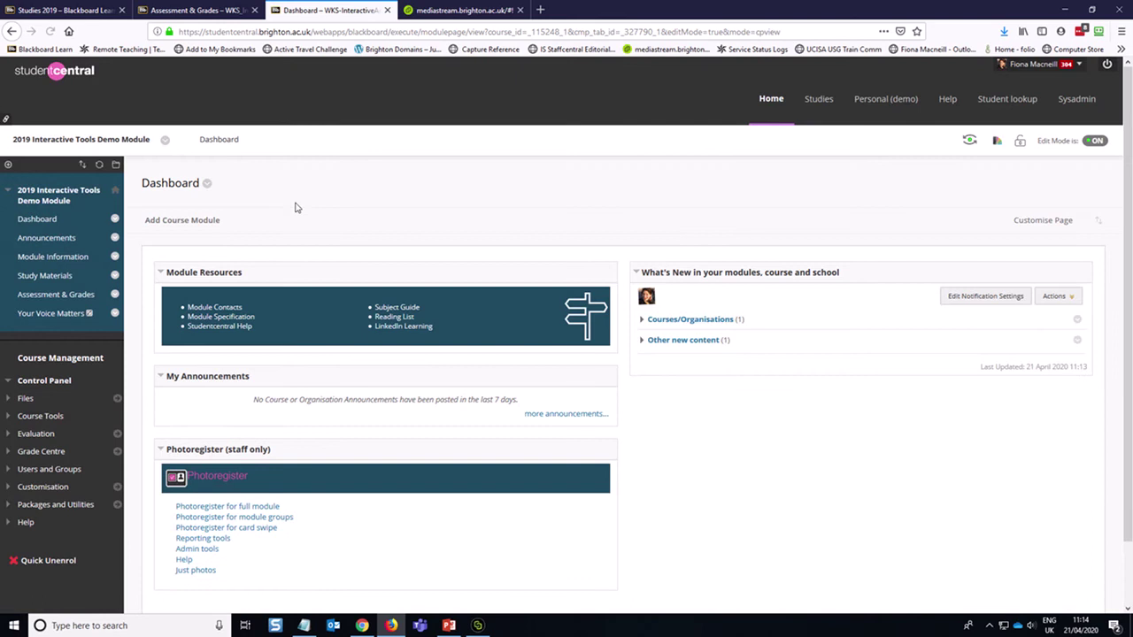
- Open the weekly blog from Assessment & Grades and start a new blog entry titled "Initial Prompt"
{"action": "left_click", "coordinate": [53, 294]}
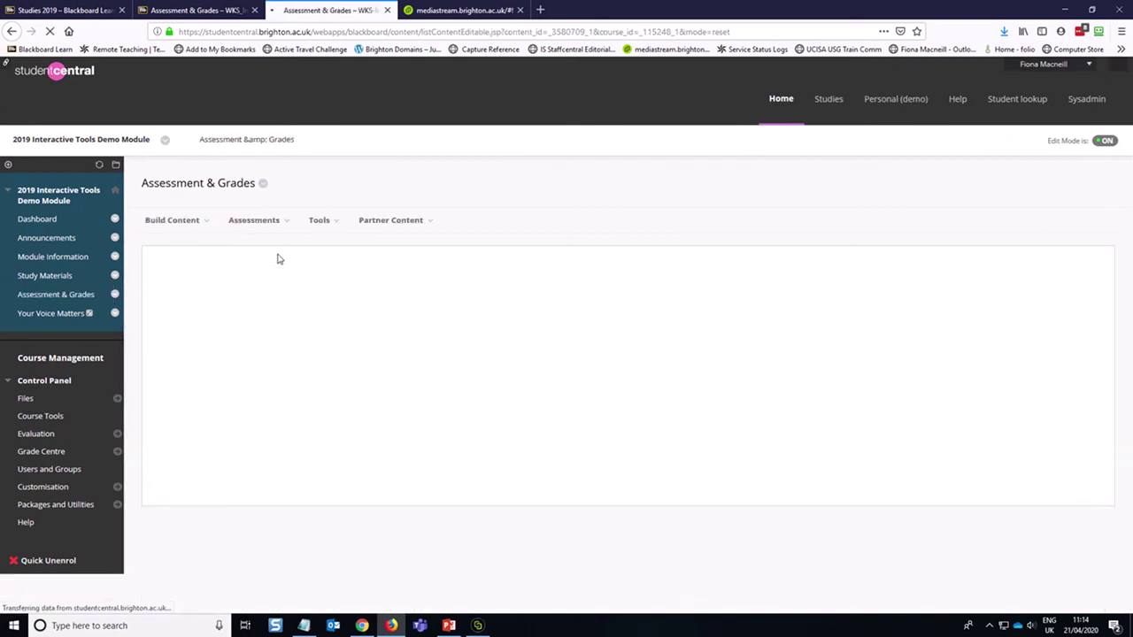
{"action": "left_click", "coordinate": [197, 267]}
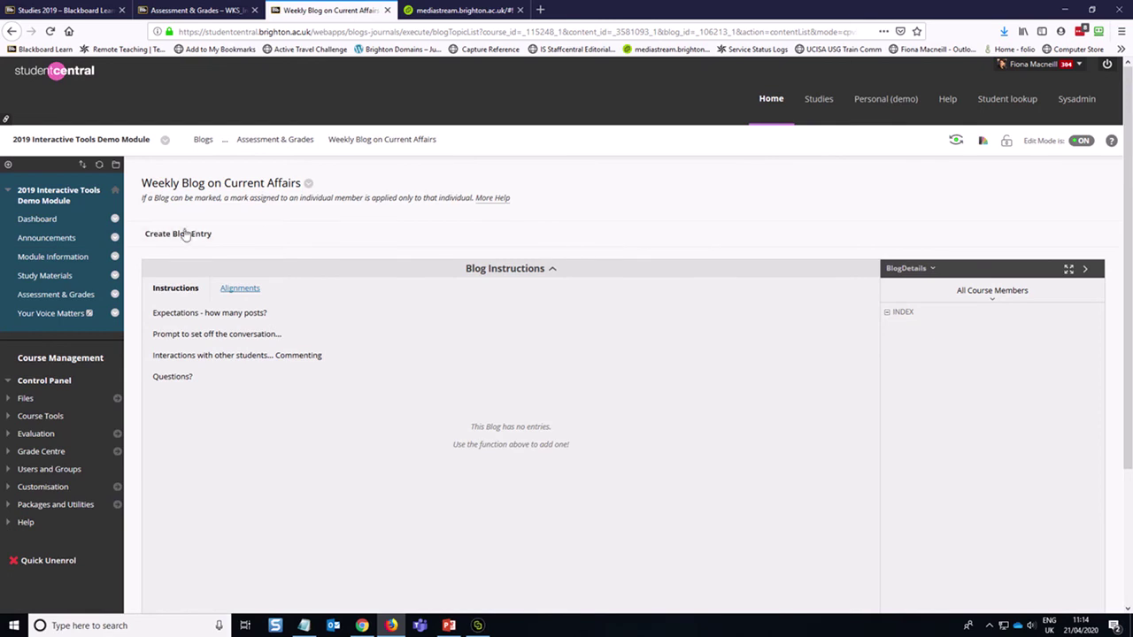
{"action": "left_click", "coordinate": [196, 234]}
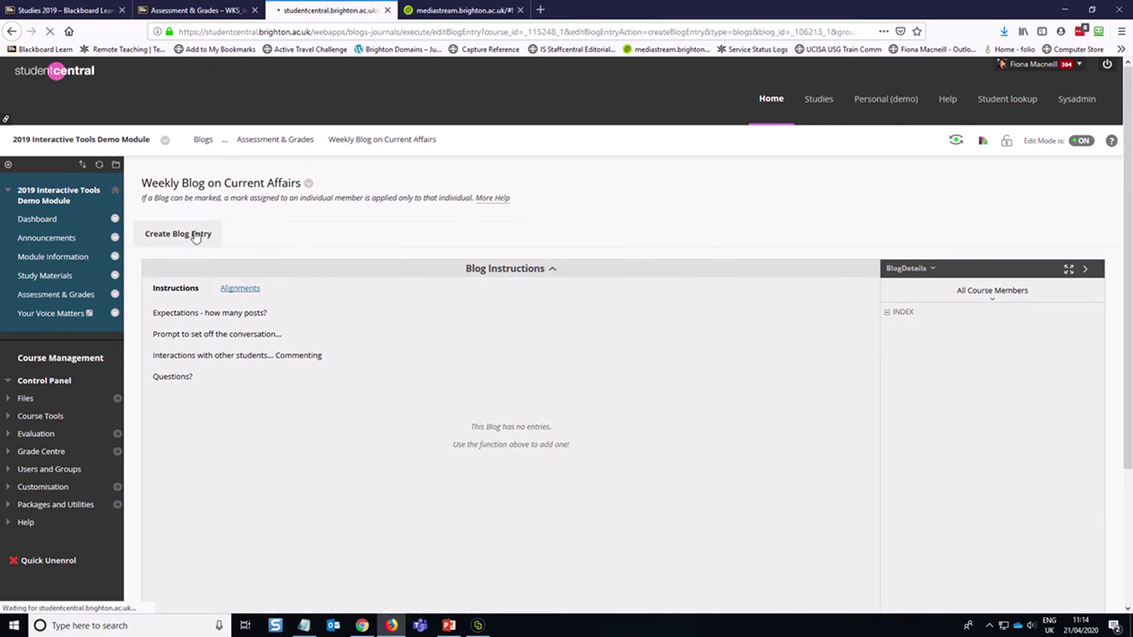
{"action": "left_click", "coordinate": [409, 315]}
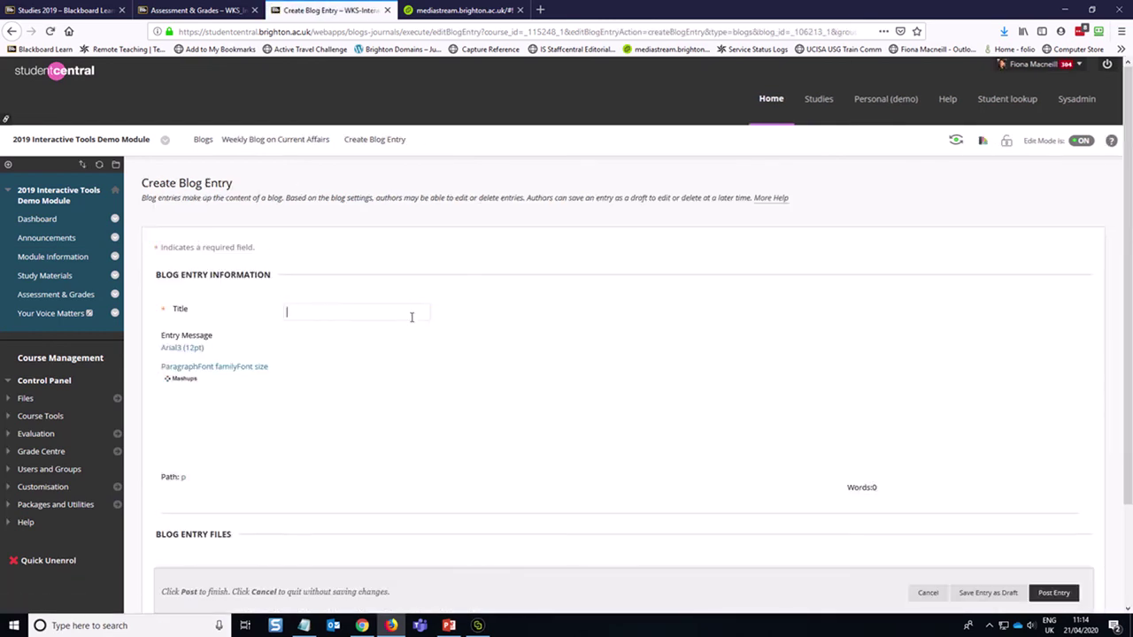
{"action": "type", "text": "Ini"}
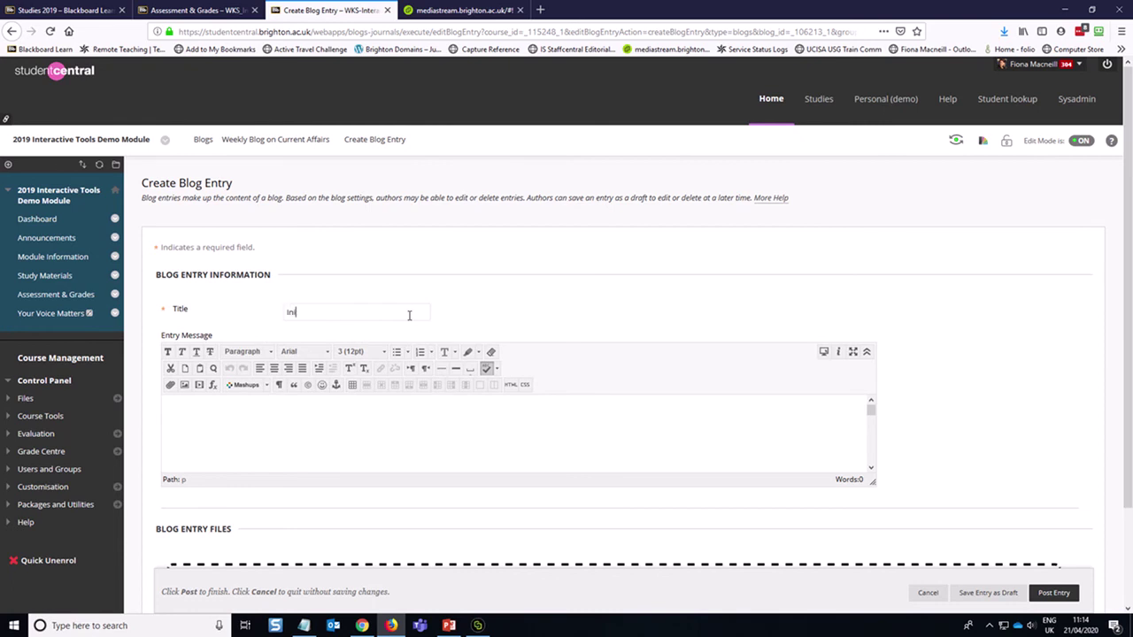
{"action": "type", "text": "tial Prompt"}
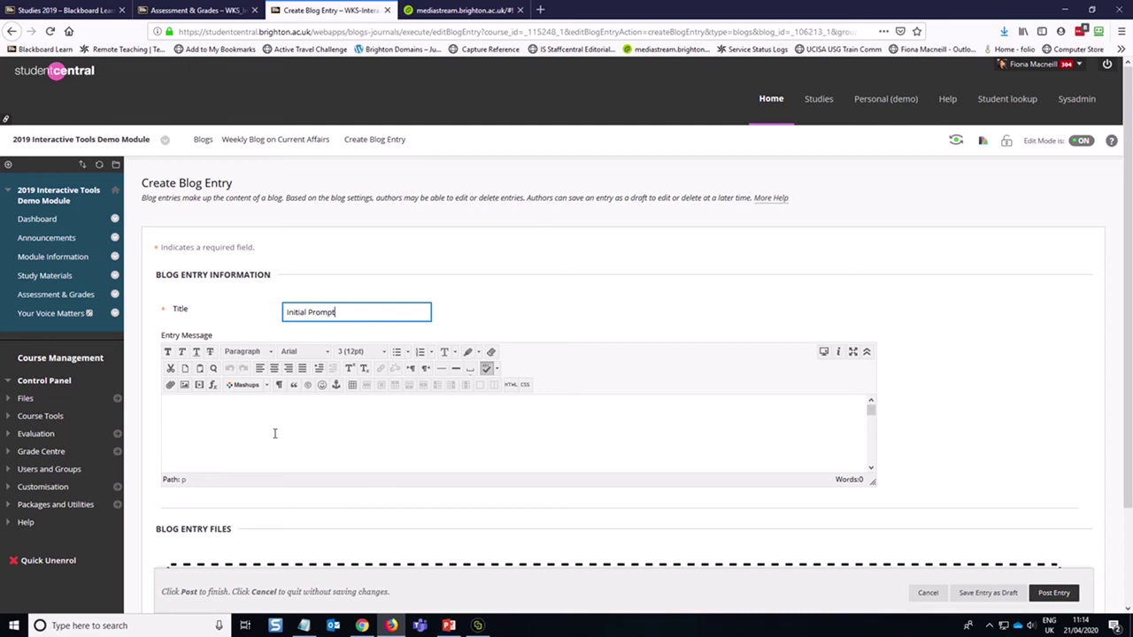
- Write the entry message "A thing from the new this week." and post the entry to the blog
{"action": "left_click", "coordinate": [312, 407]}
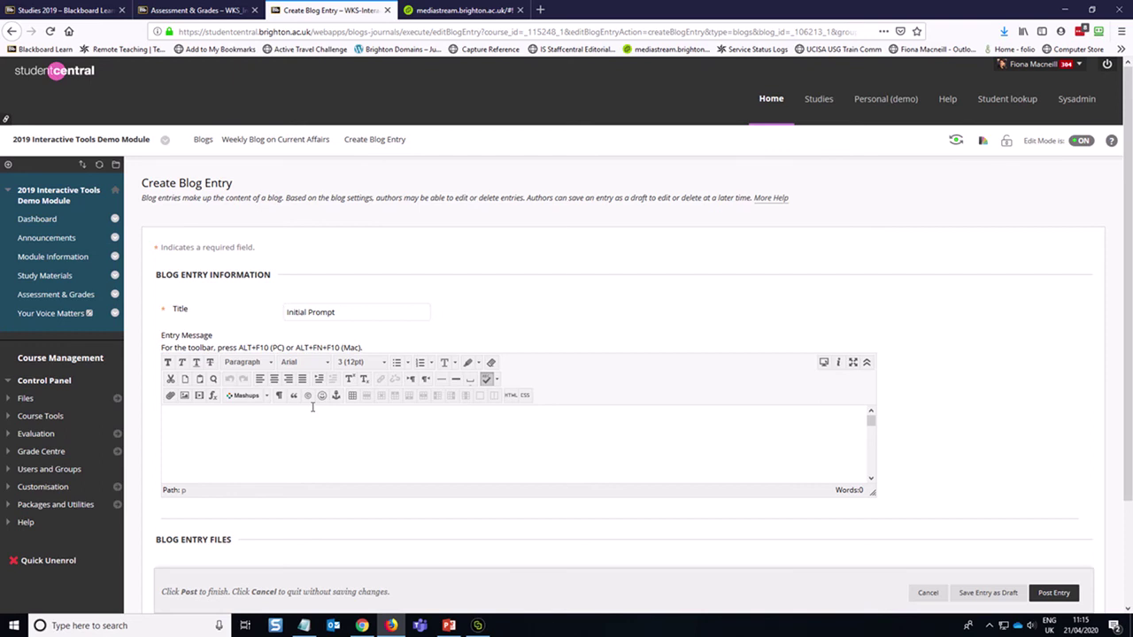
{"action": "type", "text": "A thing"}
{"action": "type", "text": "from the new this week."}
{"action": "scroll", "coordinate": [345, 534], "scroll_direction": "down", "scroll_amount": 2}
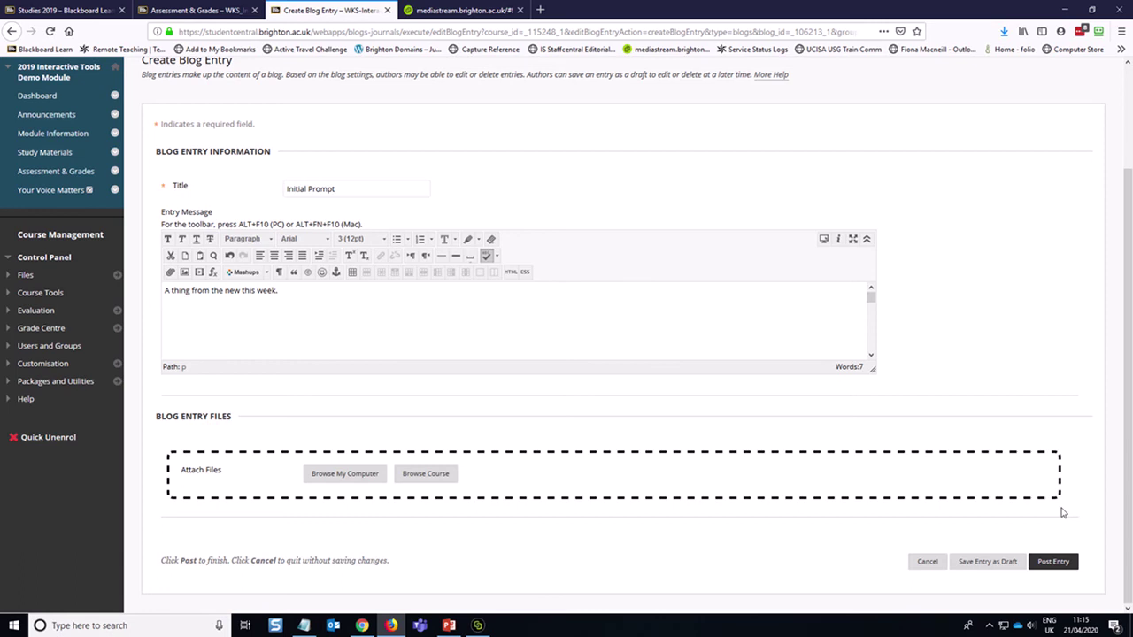
{"action": "left_click", "coordinate": [1057, 566]}
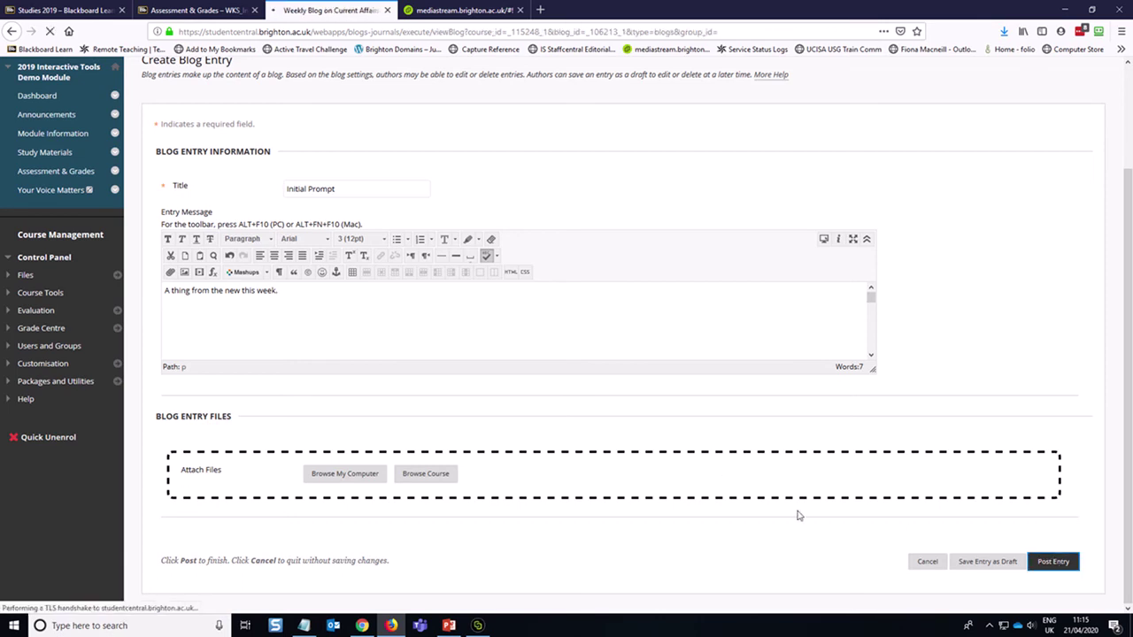
{"action": "scroll", "coordinate": [753, 502], "scroll_direction": "down", "scroll_amount": 1}
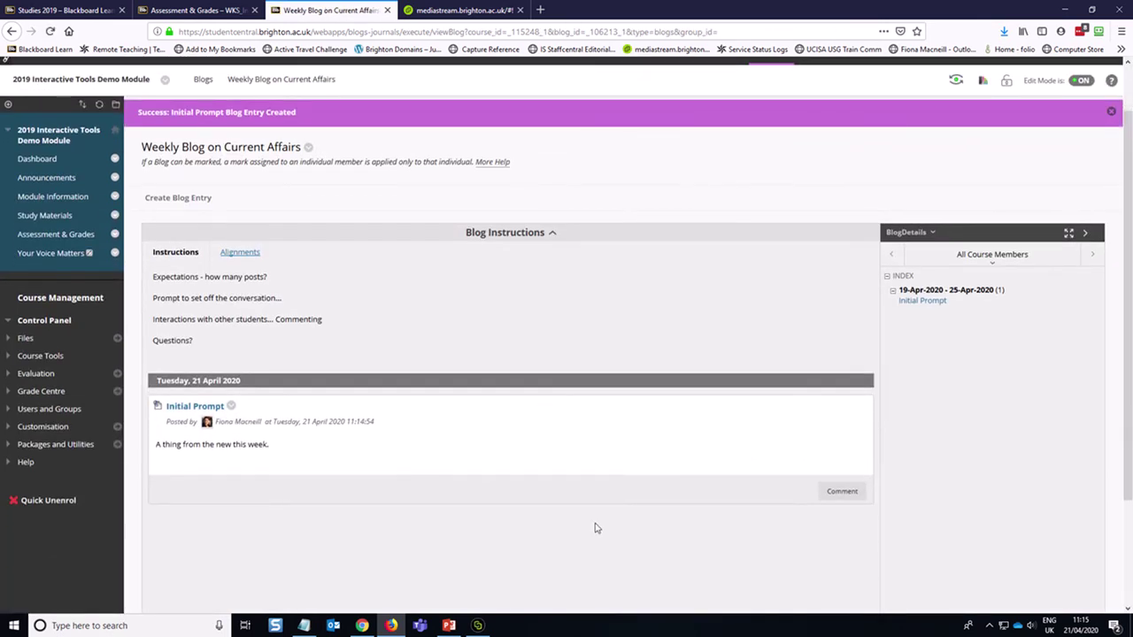
{"action": "scroll", "coordinate": [595, 528], "scroll_direction": "up", "scroll_amount": 1}
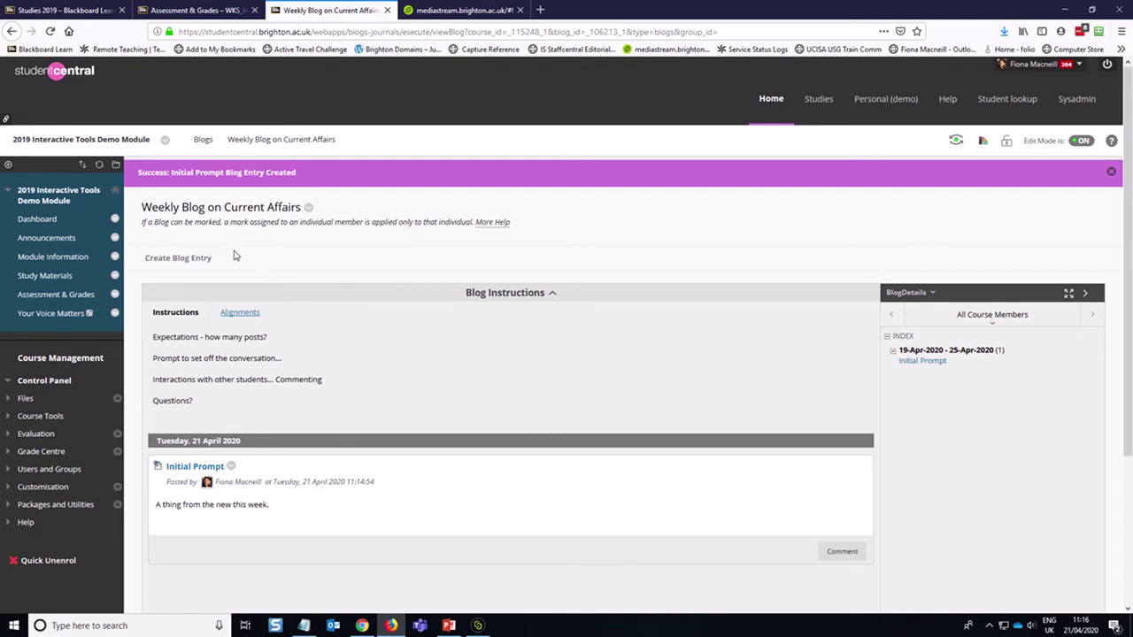
- Start another entry in the weekly blog with the title "Week 2 Prompt"
{"action": "left_click", "coordinate": [187, 258]}
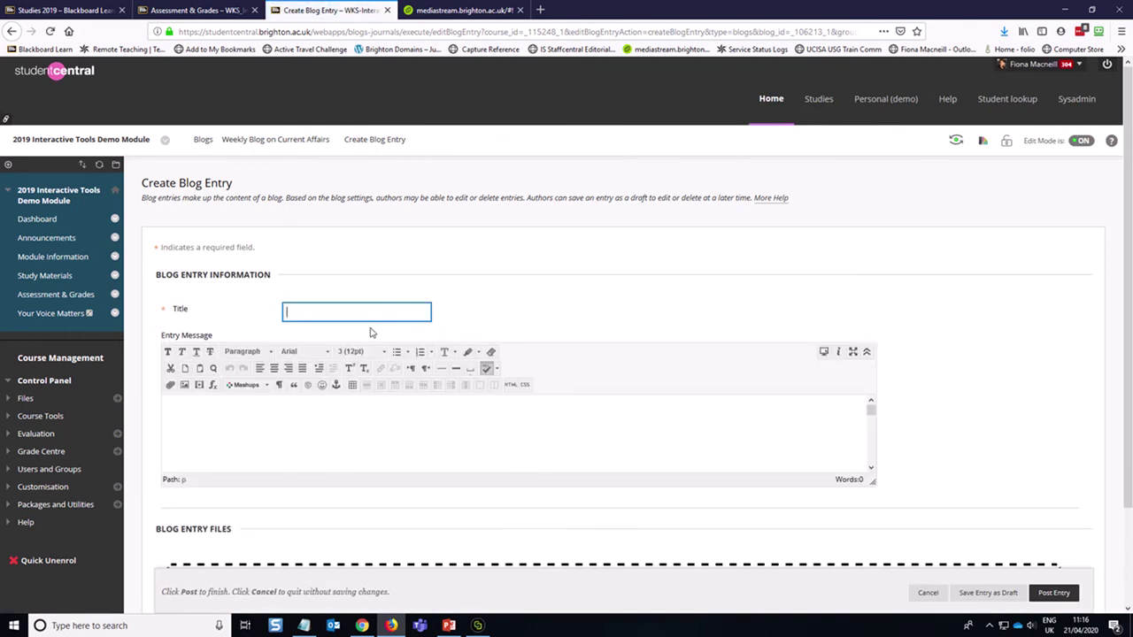
{"action": "scroll", "coordinate": [520, 316], "scroll_direction": "down", "scroll_amount": 2}
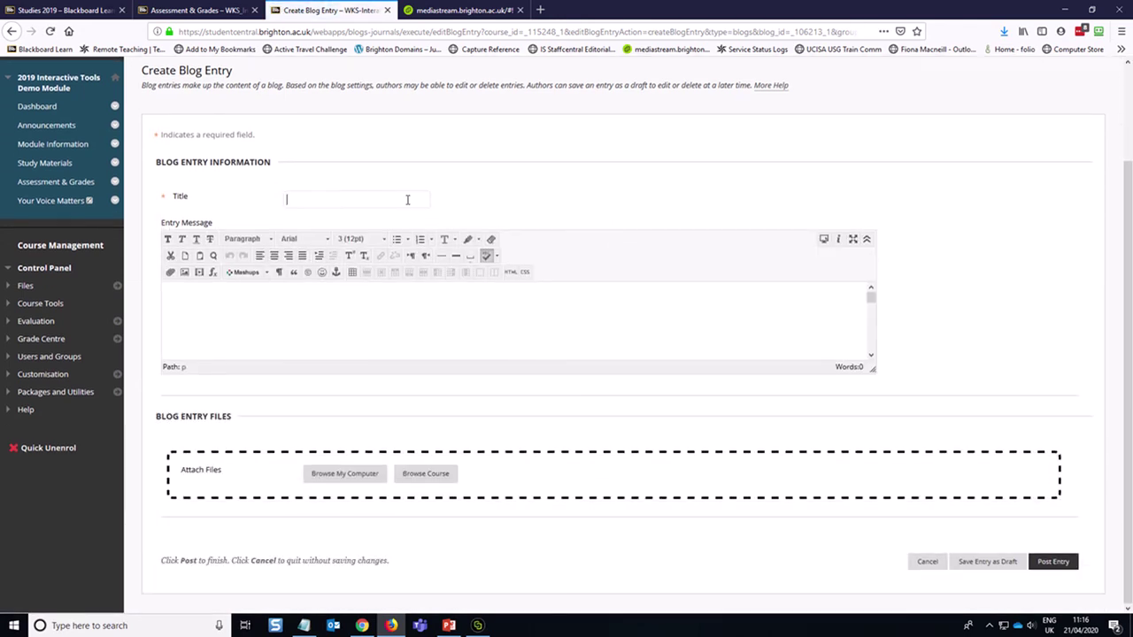
{"action": "type", "text": "Week 2 Prompt"}
{"action": "left_click", "coordinate": [455, 286]}
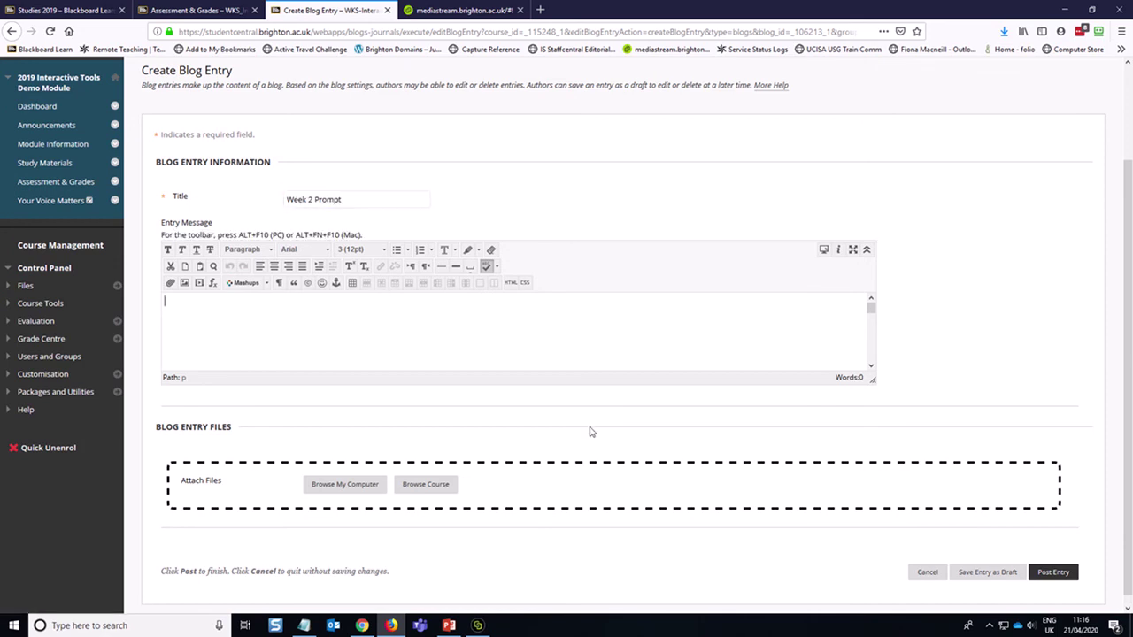
- Write the message "Prepared in advance.", save the entry as a draft and return to the blog
{"action": "type", "text": "Pres"}
{"action": "key", "text": "BackSpace"}
{"action": "type", "text": "pared in advance."}
{"action": "scroll", "coordinate": [682, 364], "scroll_direction": "down", "scroll_amount": 1}
{"action": "scroll", "coordinate": [880, 580], "scroll_direction": "down", "scroll_amount": 1}
{"action": "left_click", "coordinate": [968, 572]}
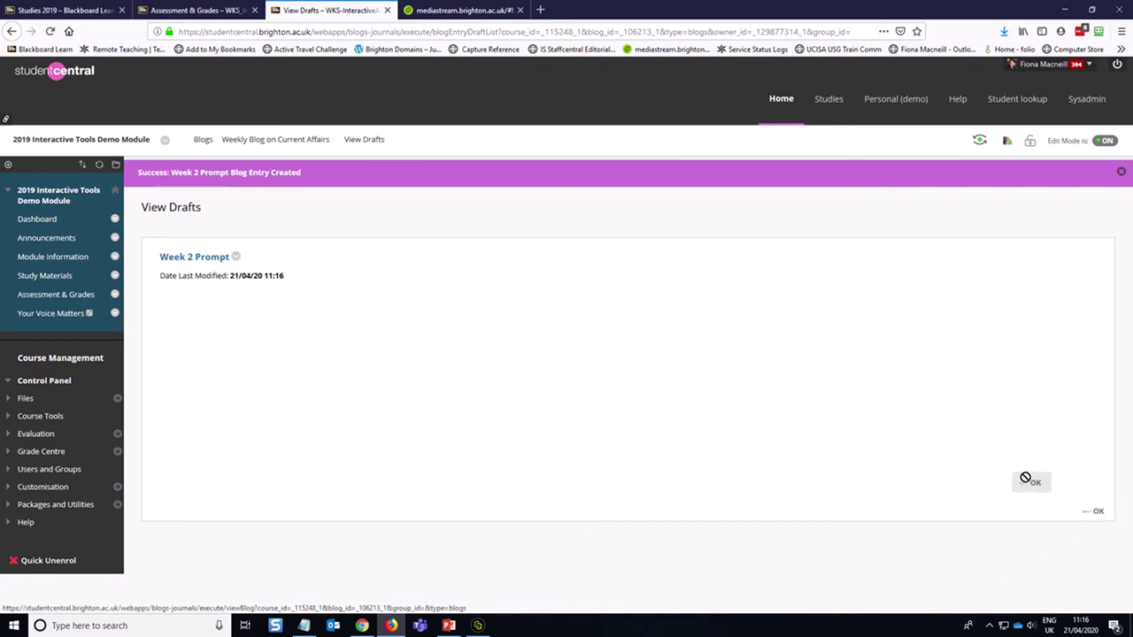
{"action": "left_click", "coordinate": [1095, 511]}
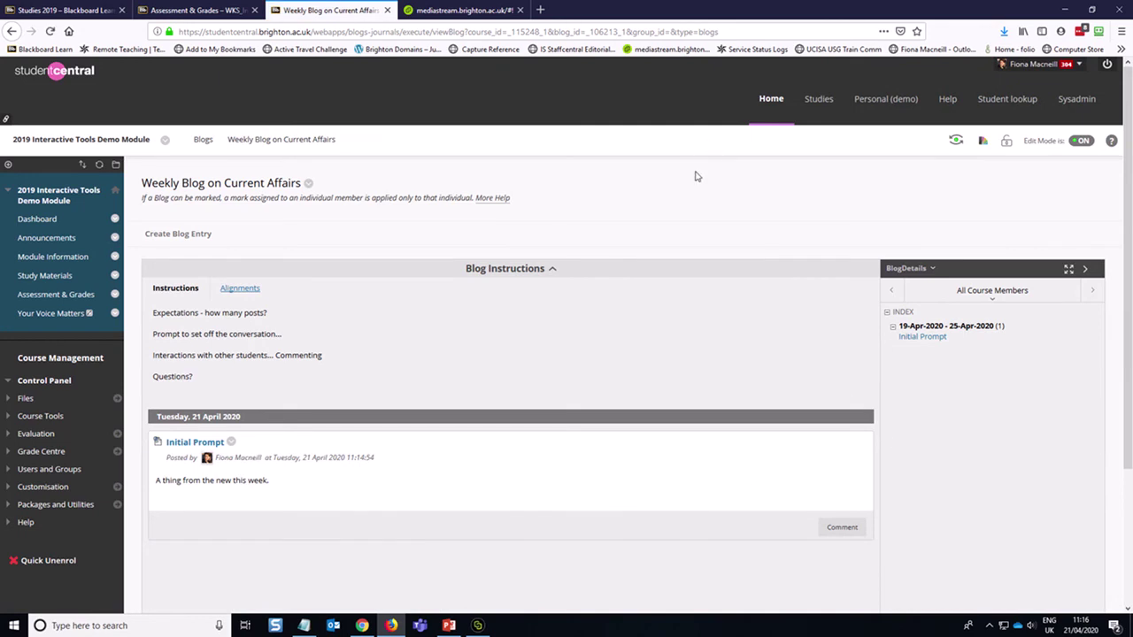
- Check the blog's course member list, view the saved drafts and open the "Week 2 Prompt" draft for editing
{"action": "left_click", "coordinate": [981, 301]}
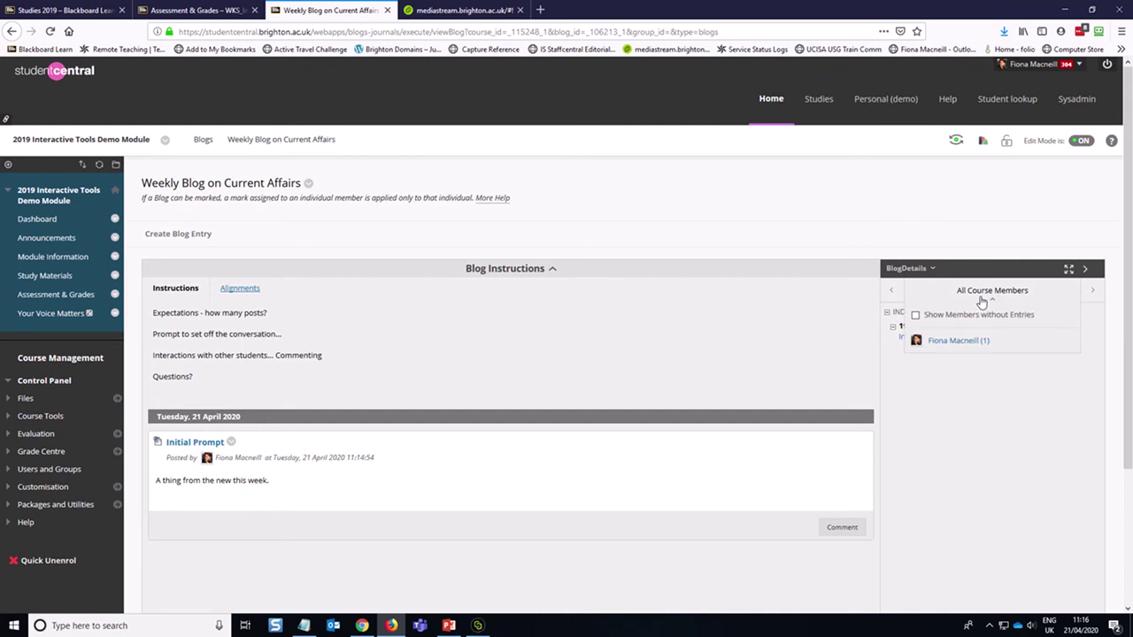
{"action": "left_click", "coordinate": [974, 350]}
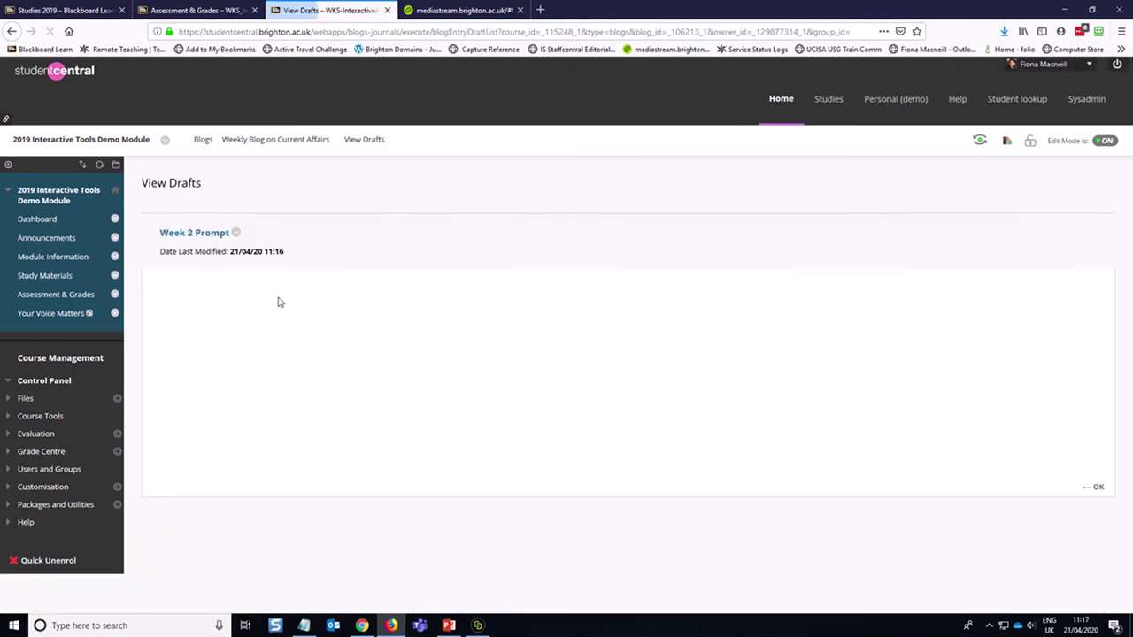
{"action": "left_click", "coordinate": [203, 234]}
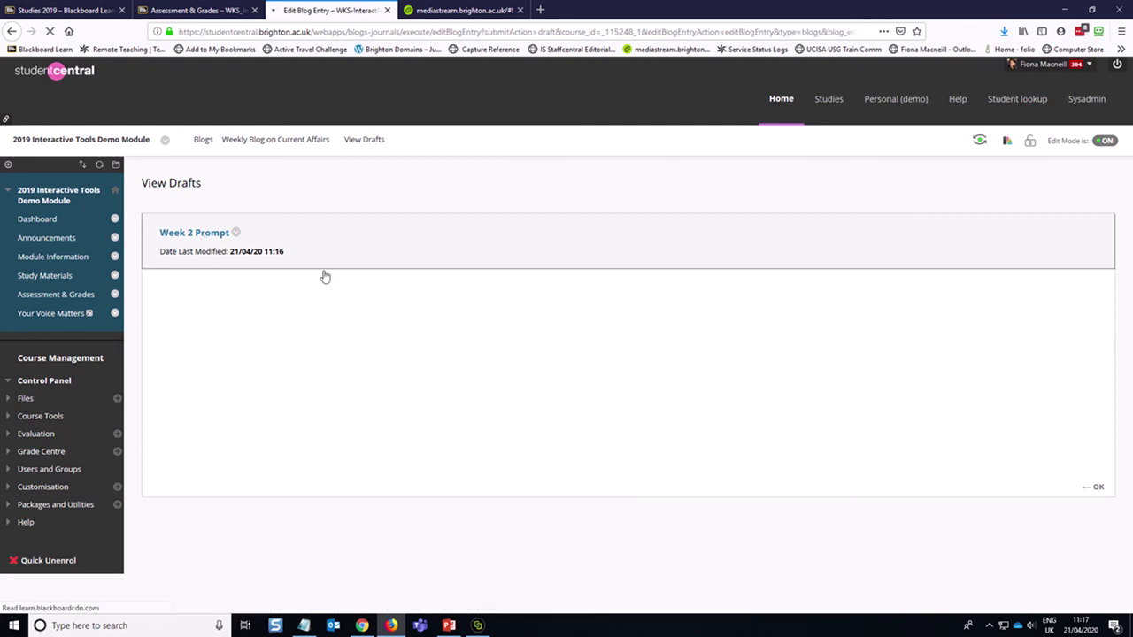
{"action": "scroll", "coordinate": [803, 255], "scroll_direction": "down", "scroll_amount": 2}
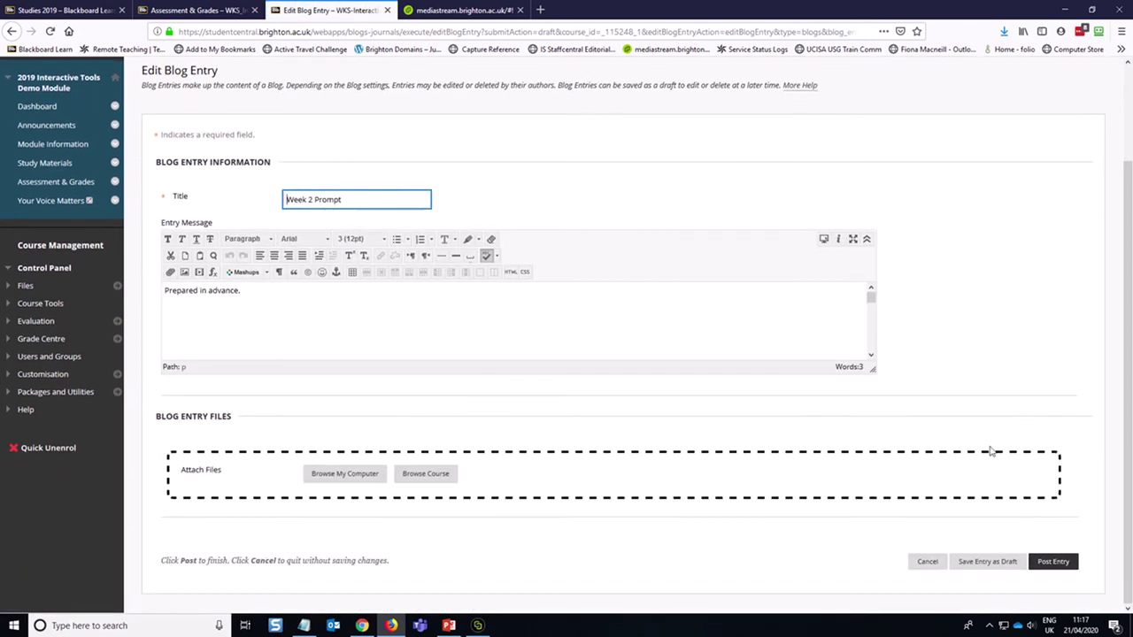
- Post the "Week 2 Prompt" draft entry to the weekly blog
{"action": "left_click", "coordinate": [1055, 561]}
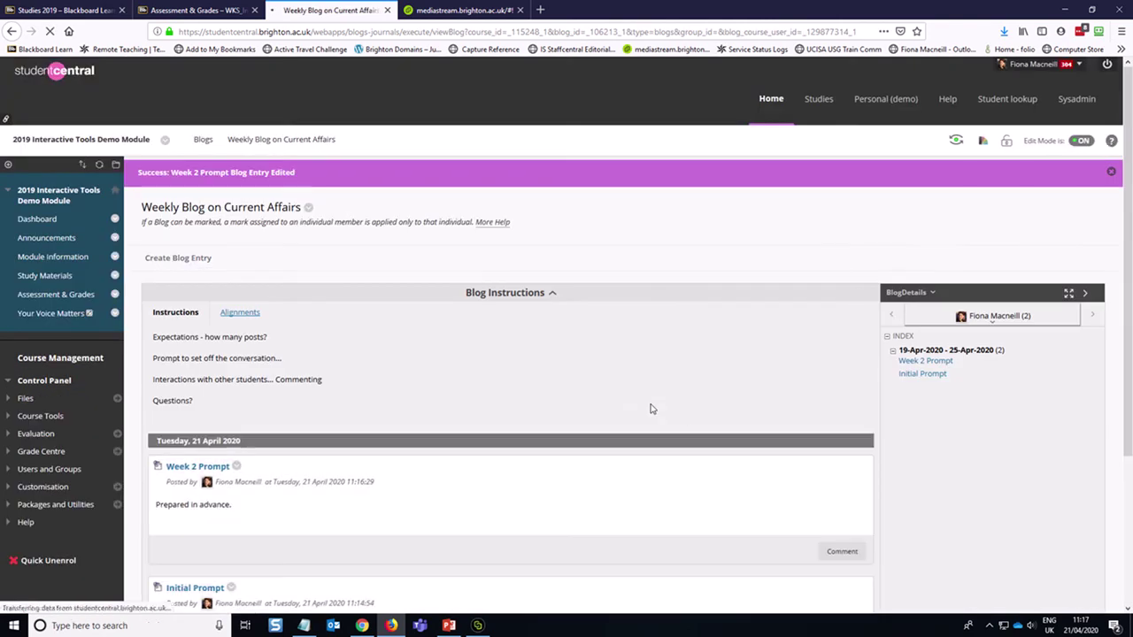
{"action": "scroll", "coordinate": [652, 396], "scroll_direction": "down", "scroll_amount": 3}
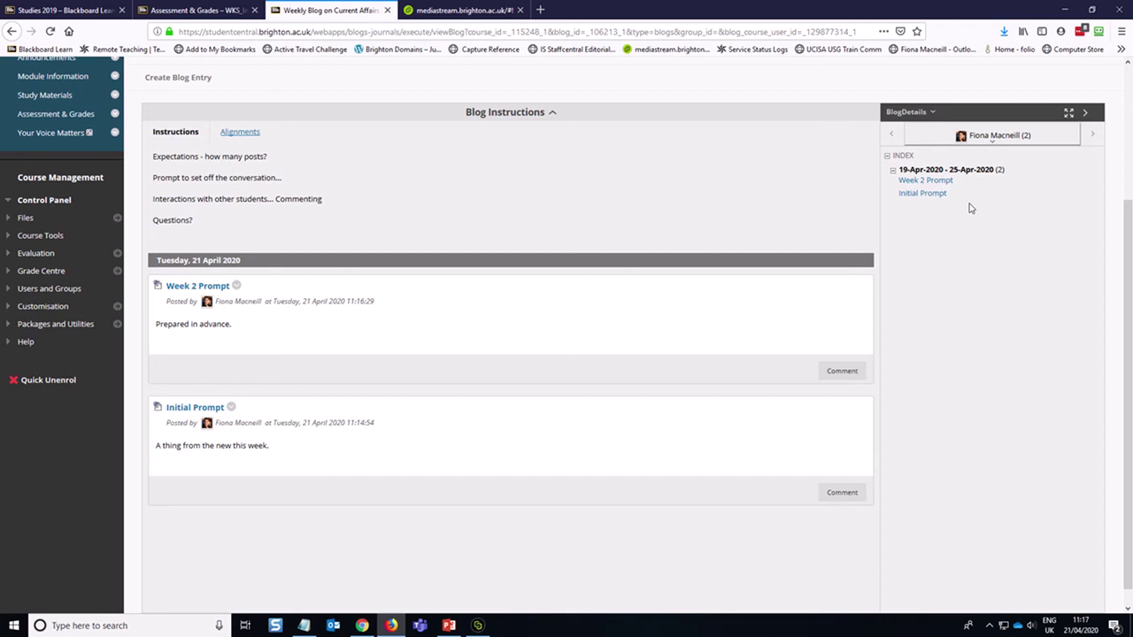
- Include members without entries in the blog's member list and view the first demo student's mark and feedback area
{"action": "left_click", "coordinate": [992, 139]}
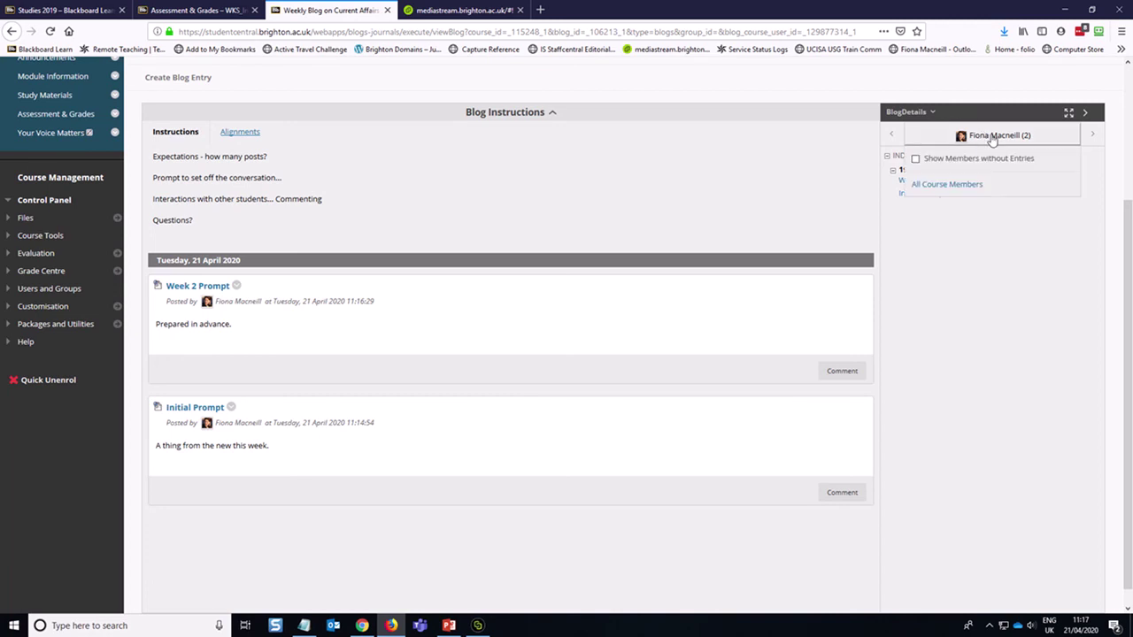
{"action": "left_click", "coordinate": [916, 159]}
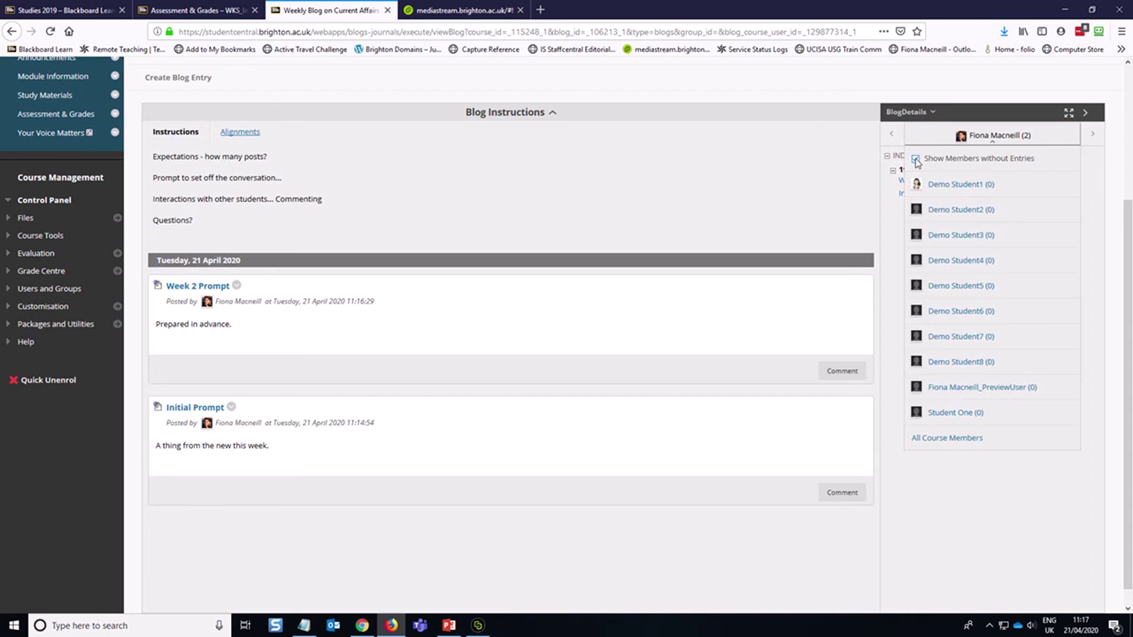
{"action": "left_click", "coordinate": [958, 186]}
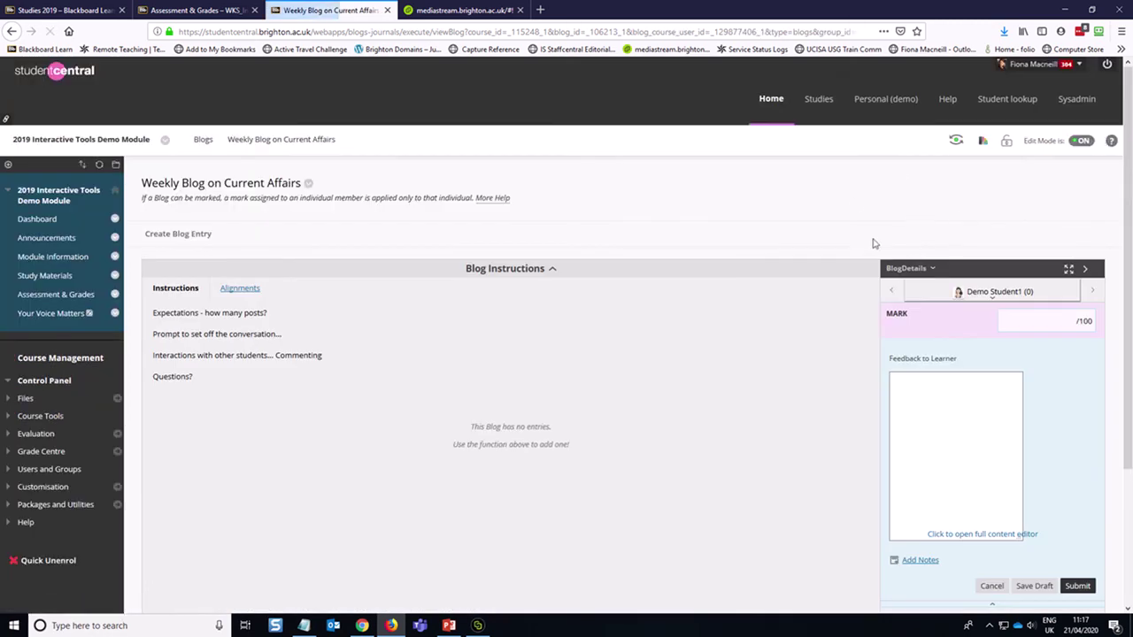
{"action": "scroll", "coordinate": [837, 246], "scroll_direction": "down", "scroll_amount": 1}
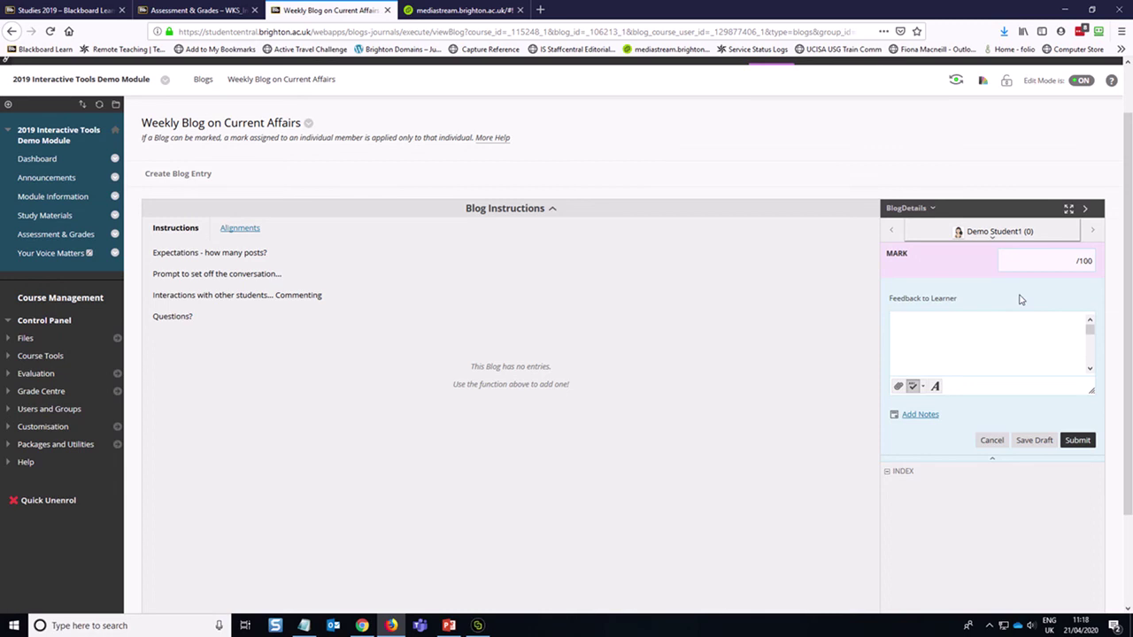
{"action": "scroll", "coordinate": [740, 197], "scroll_direction": "up", "scroll_amount": 1}
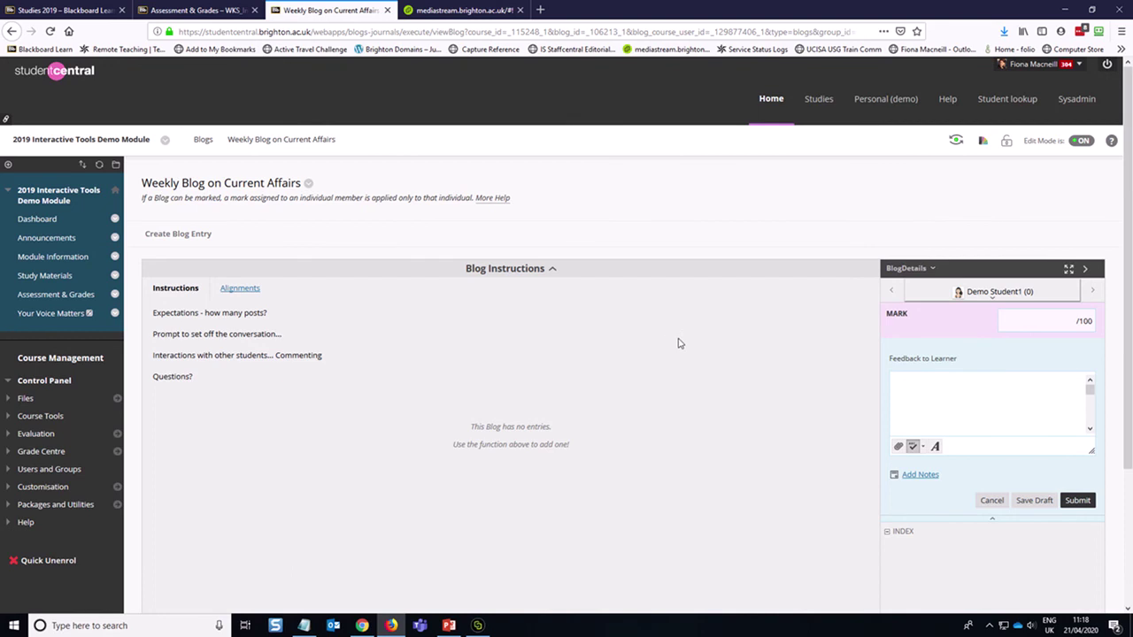
- Switch the blog view from the demo student back to the instructor's own entries
{"action": "left_click", "coordinate": [992, 299]}
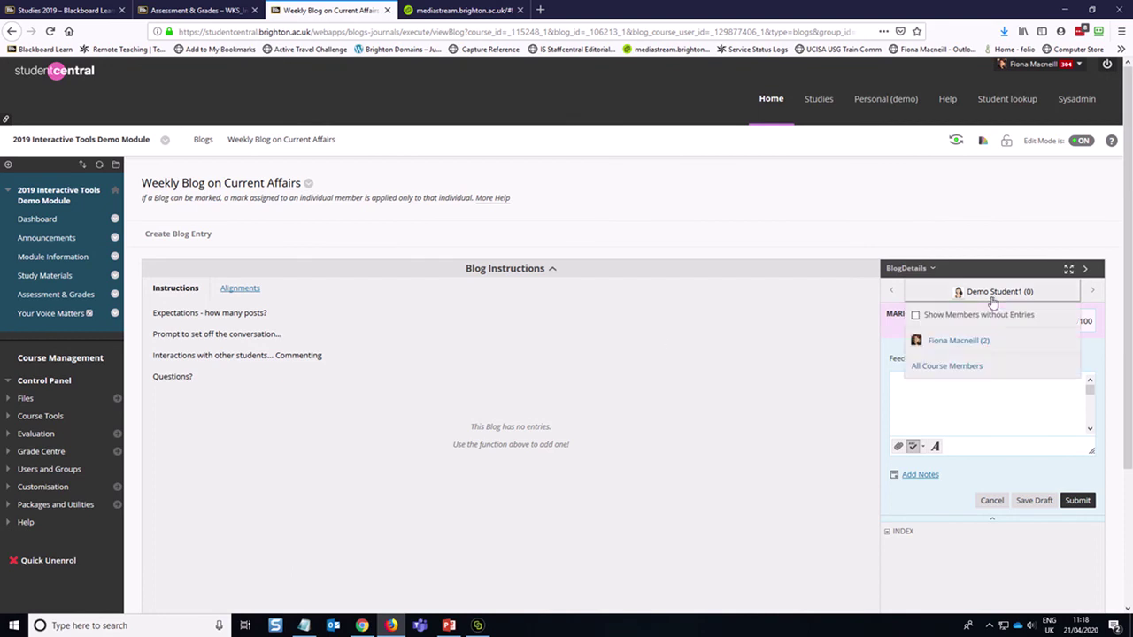
{"action": "left_click", "coordinate": [948, 342]}
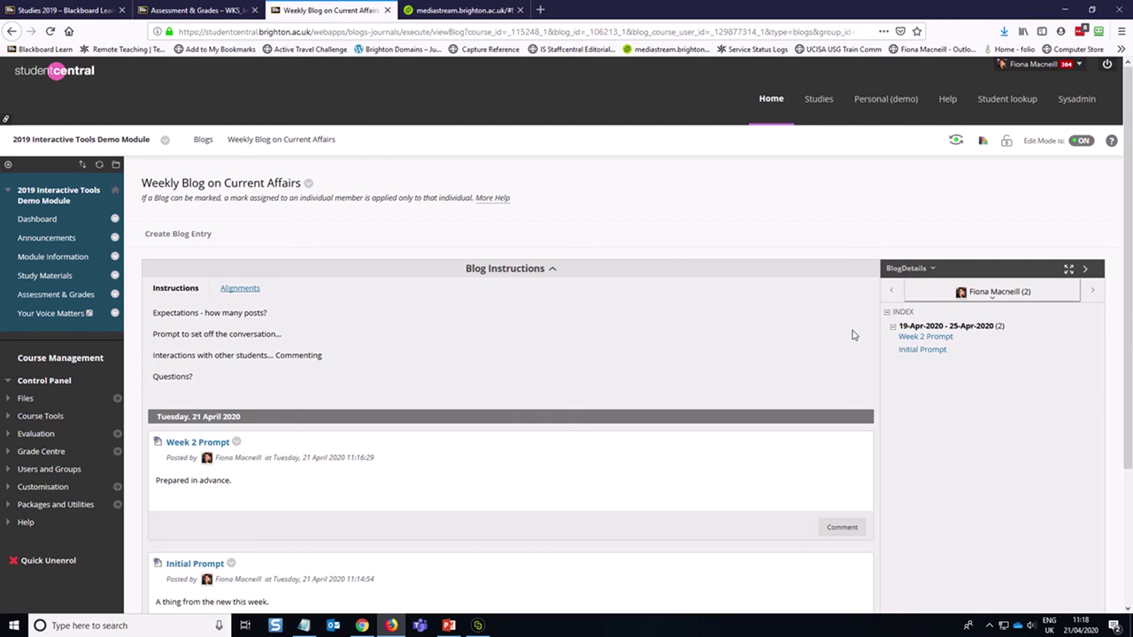
{"action": "scroll", "coordinate": [817, 203], "scroll_direction": "down", "scroll_amount": 2}
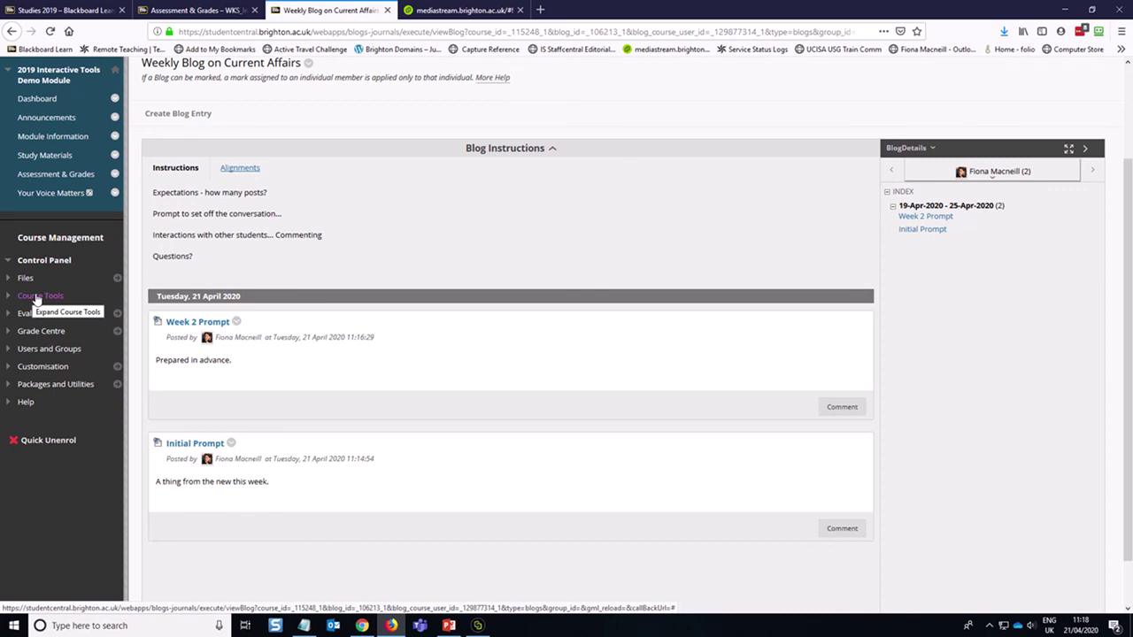
- Open the Weekly Blog on Current Affairs for editing from the course's blog list, review its settings and return to Assessment & Grades without saving
{"action": "left_click", "coordinate": [22, 301]}
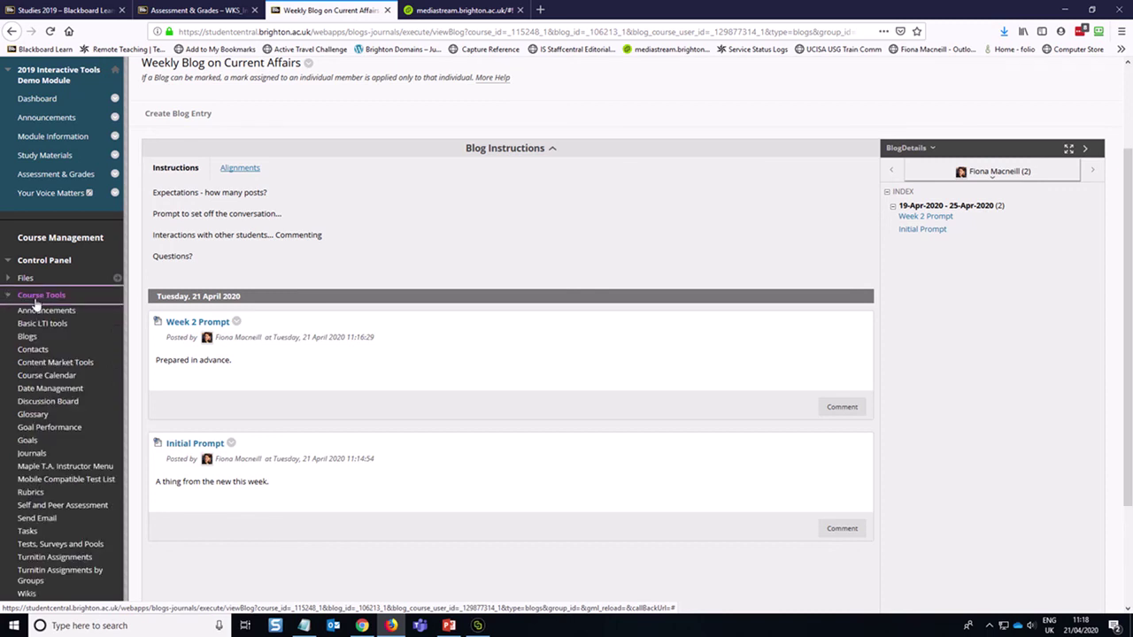
{"action": "left_click", "coordinate": [27, 336]}
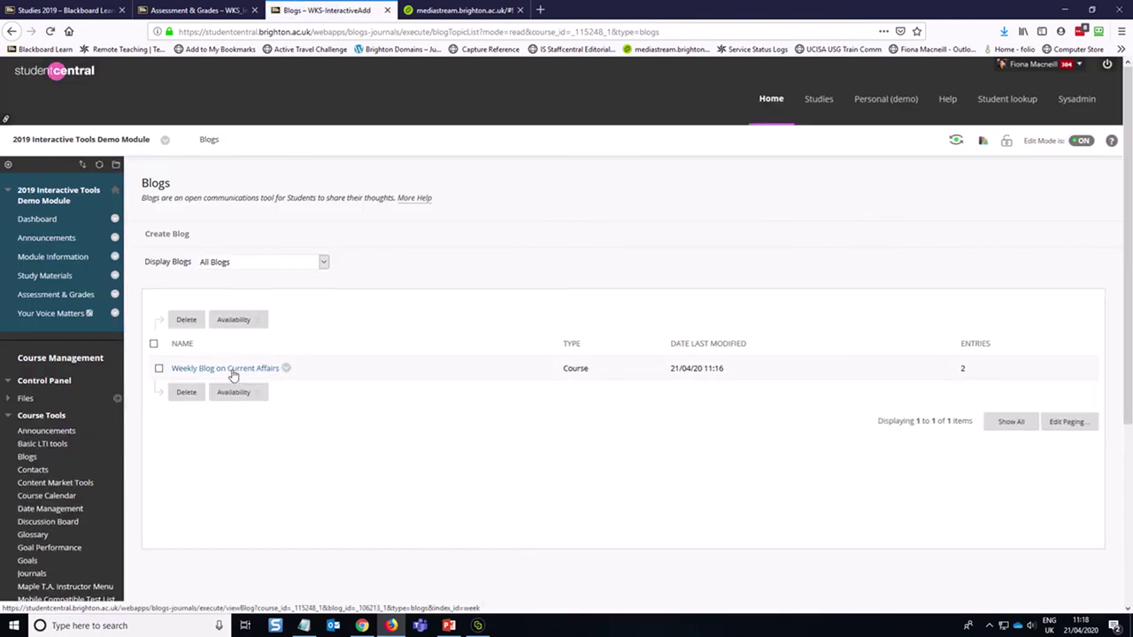
{"action": "left_click", "coordinate": [286, 370]}
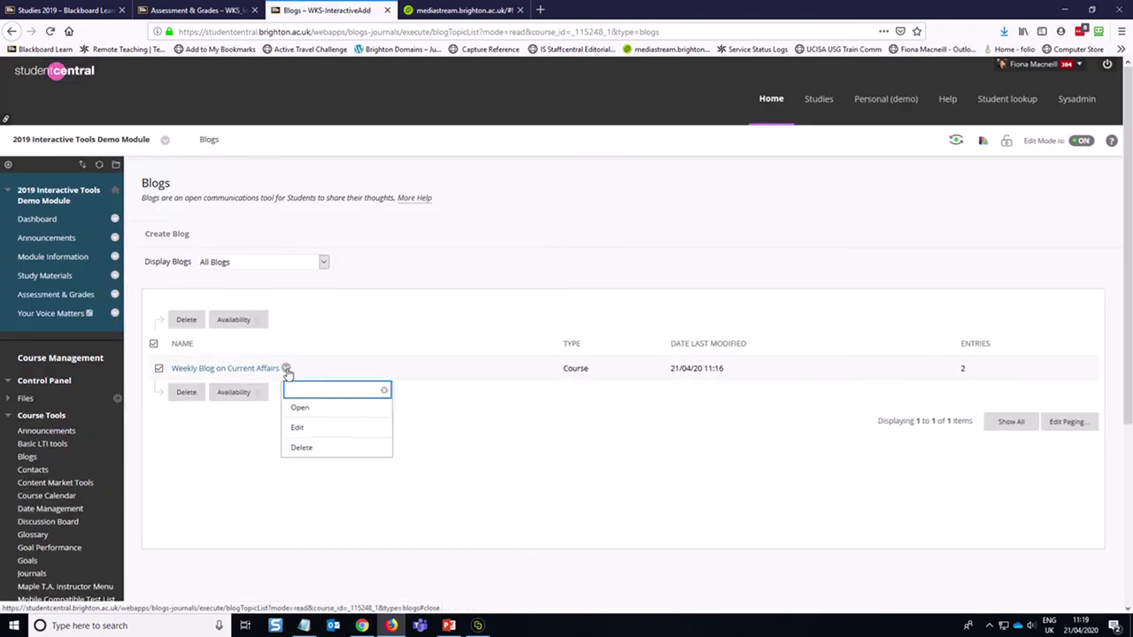
{"action": "left_click", "coordinate": [300, 428]}
{"action": "scroll", "coordinate": [456, 402], "scroll_direction": "down", "scroll_amount": 8}
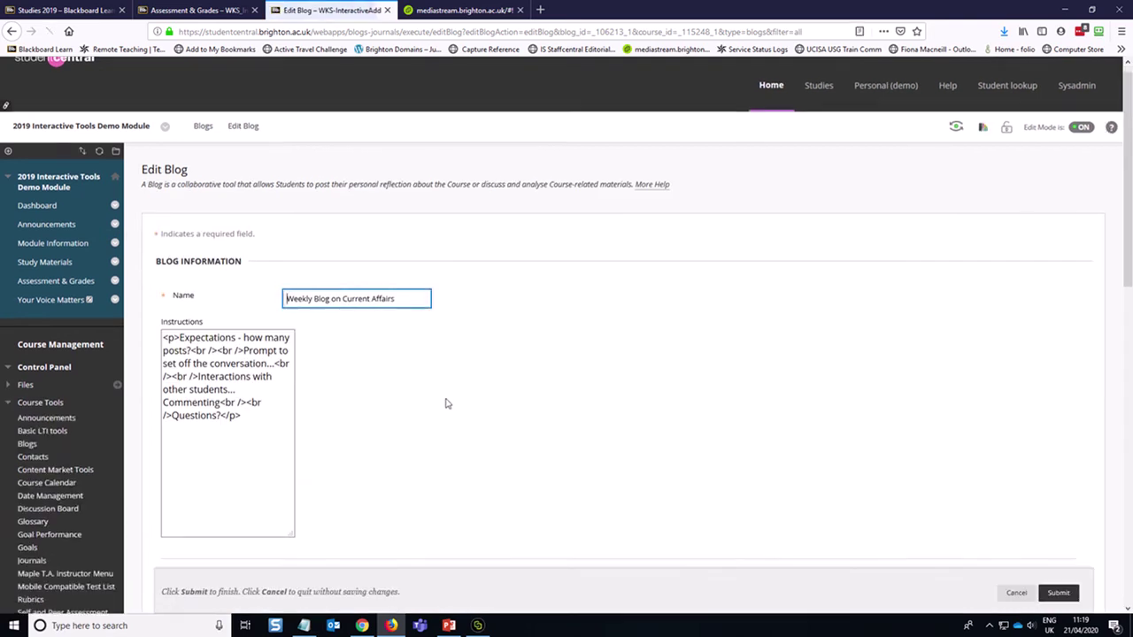
{"action": "scroll", "coordinate": [446, 404], "scroll_direction": "down", "scroll_amount": 3}
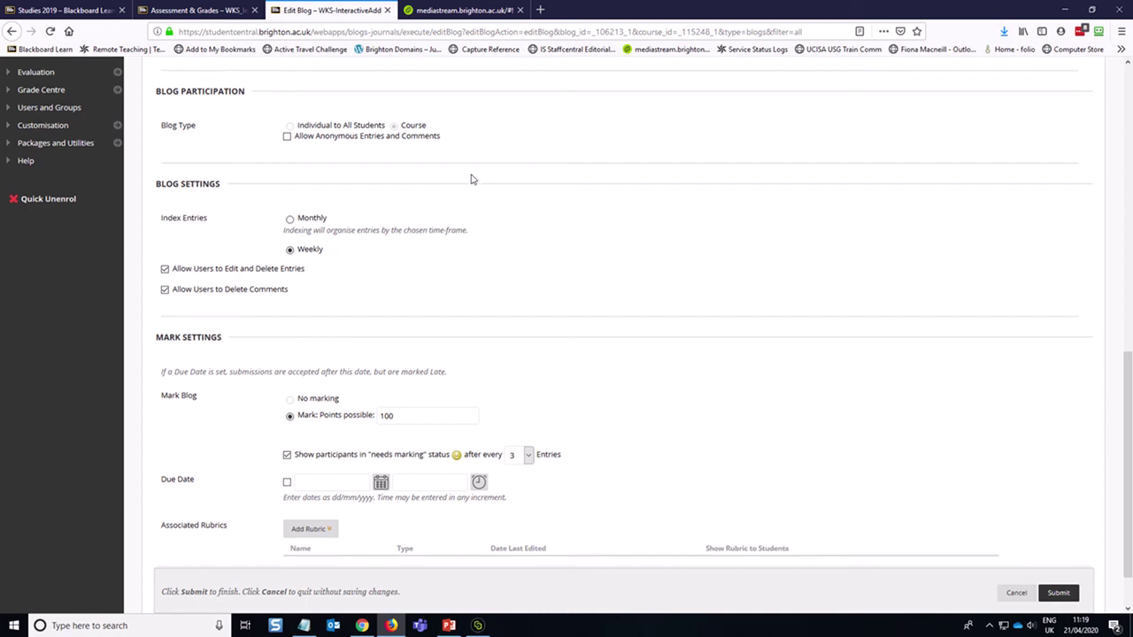
{"action": "scroll", "coordinate": [471, 179], "scroll_direction": "down", "scroll_amount": 2}
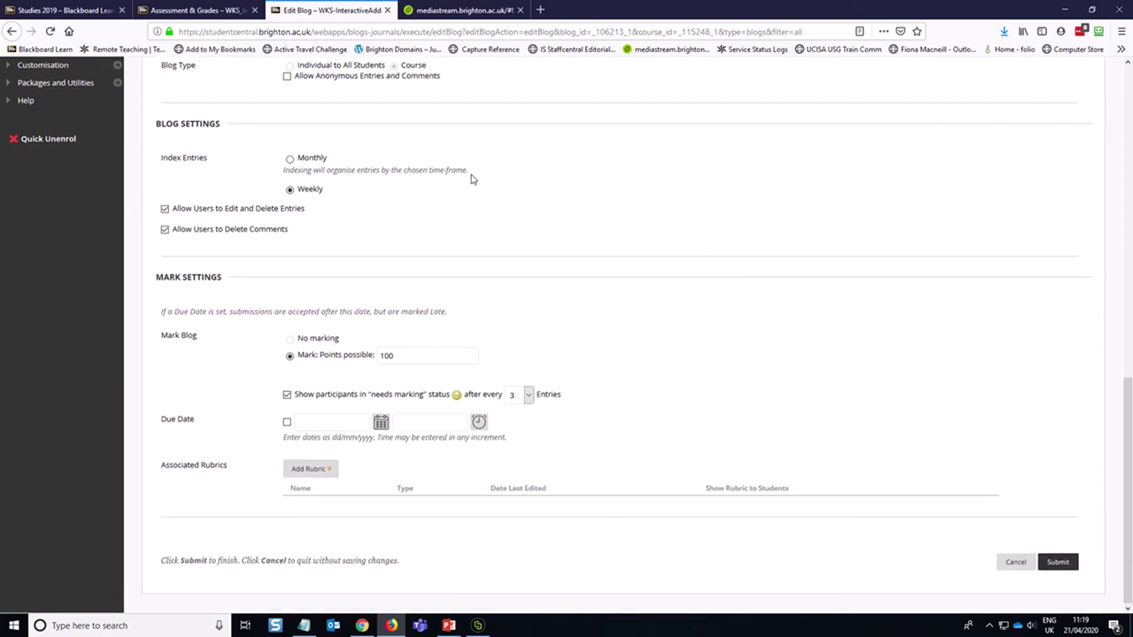
{"action": "scroll", "coordinate": [471, 179], "scroll_direction": "up", "scroll_amount": 10}
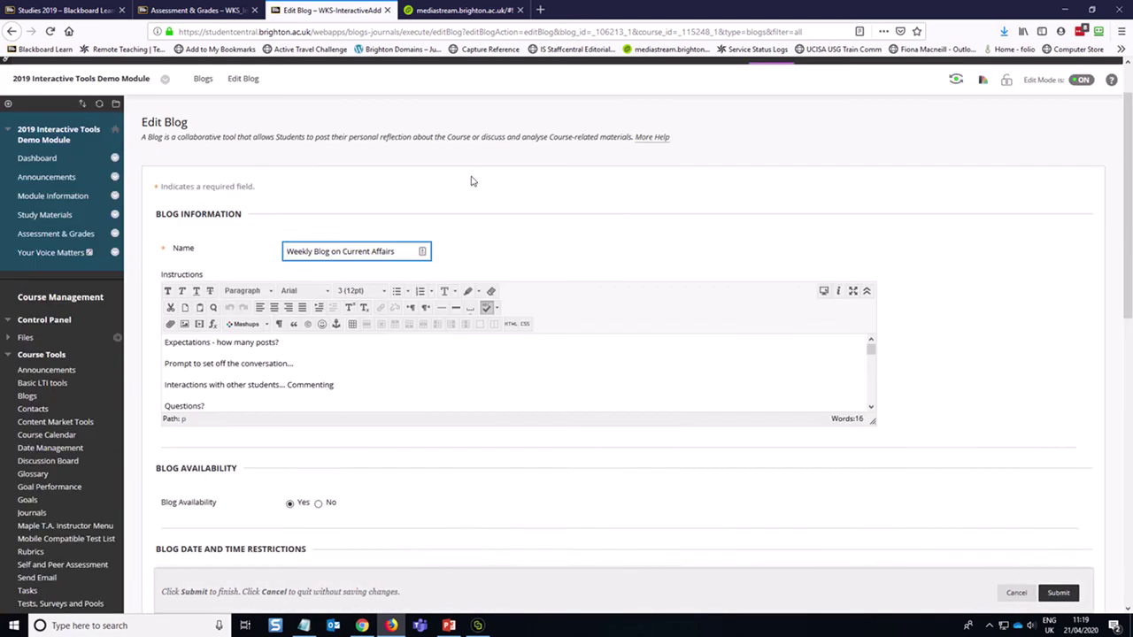
{"action": "left_click", "coordinate": [76, 295]}
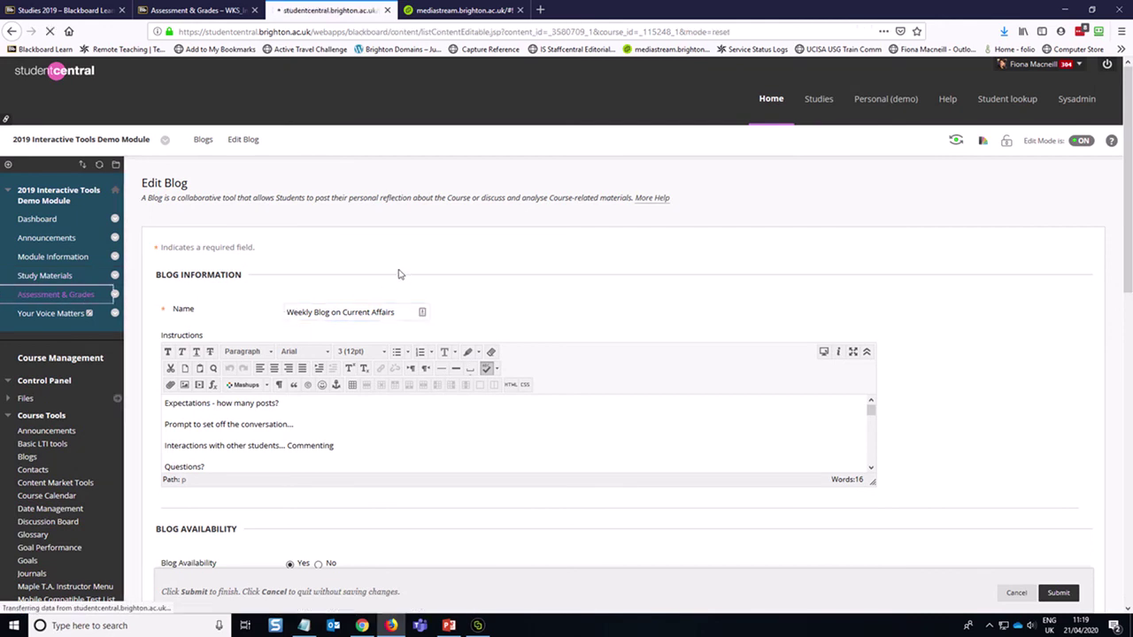